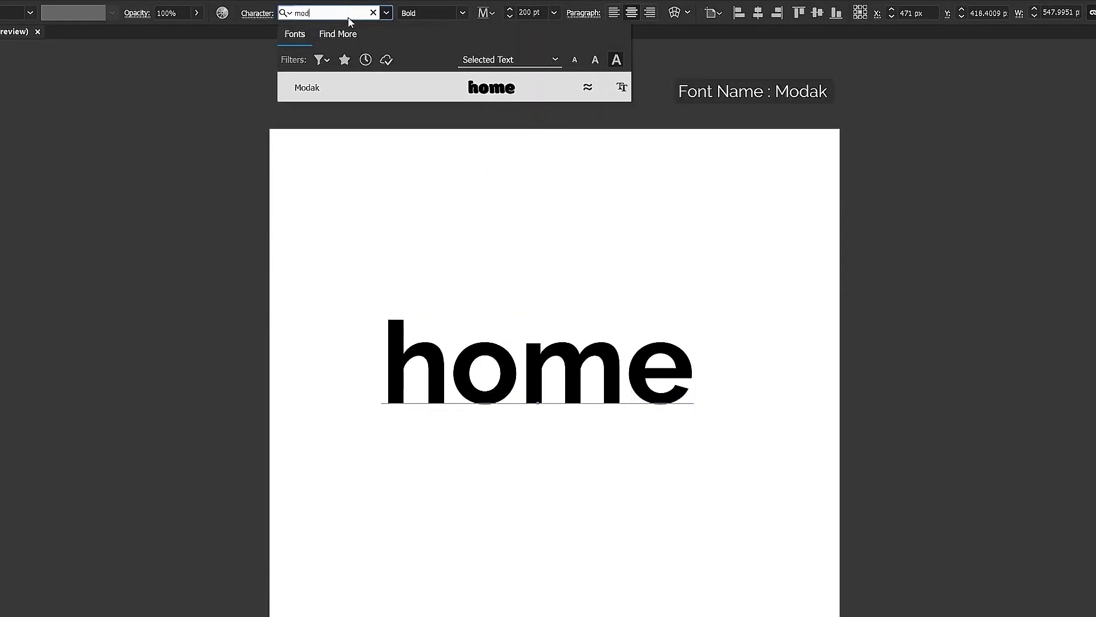
- Set the "home" text in the Modak font at 250 pt
click(354, 89)
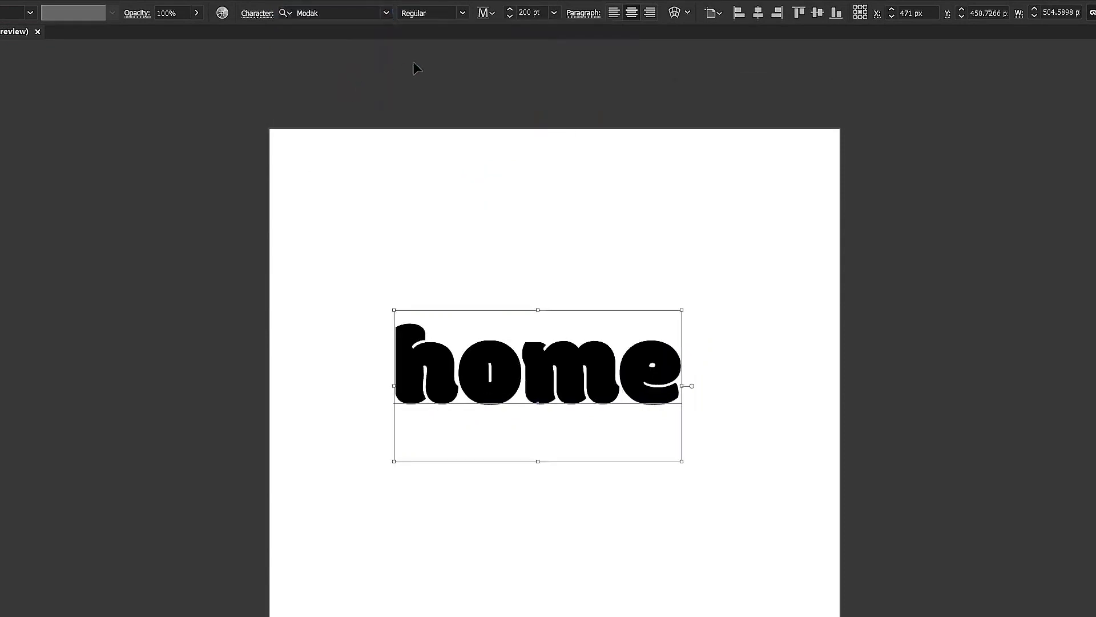
click(541, 12)
text(250)
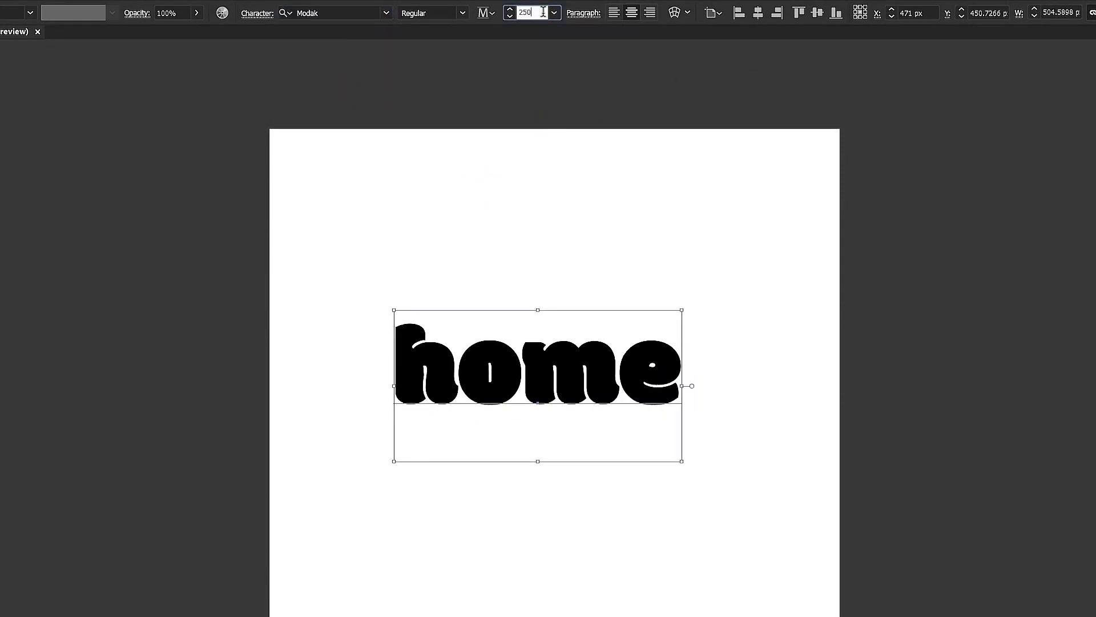
key(Return)
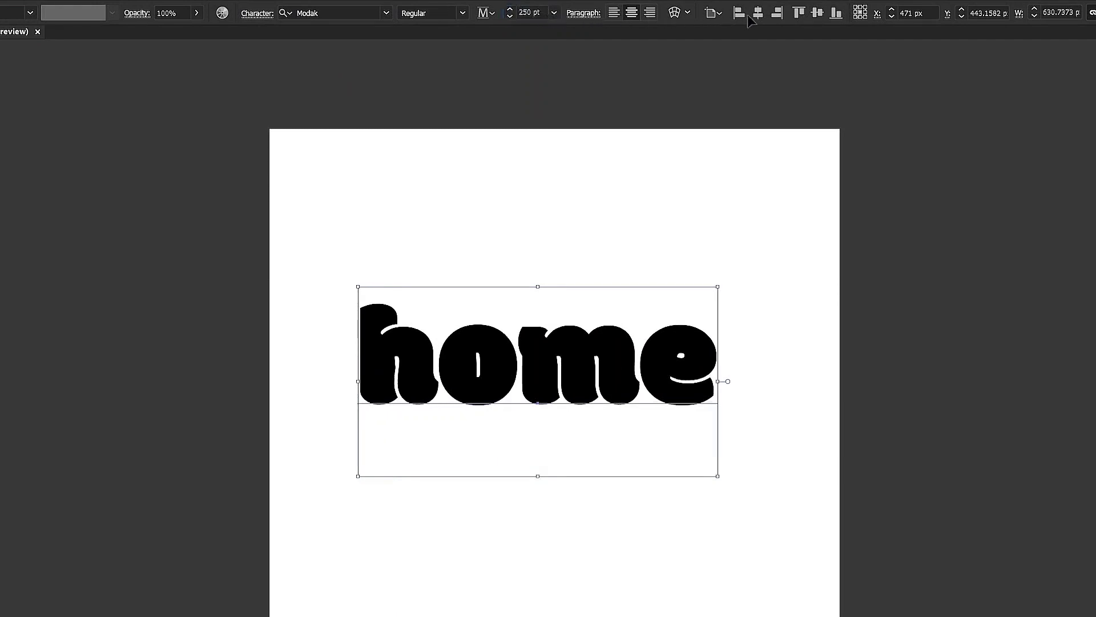
- Center the "home" text horizontally on the artboard and fill it with the saved pink swatch
click(758, 12)
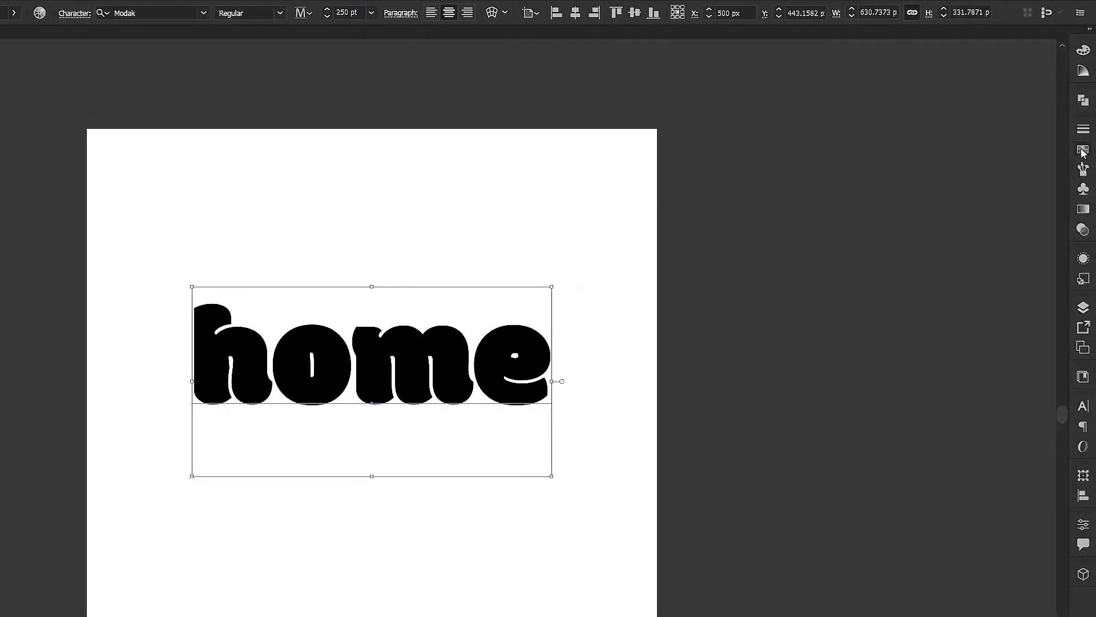
click(1083, 151)
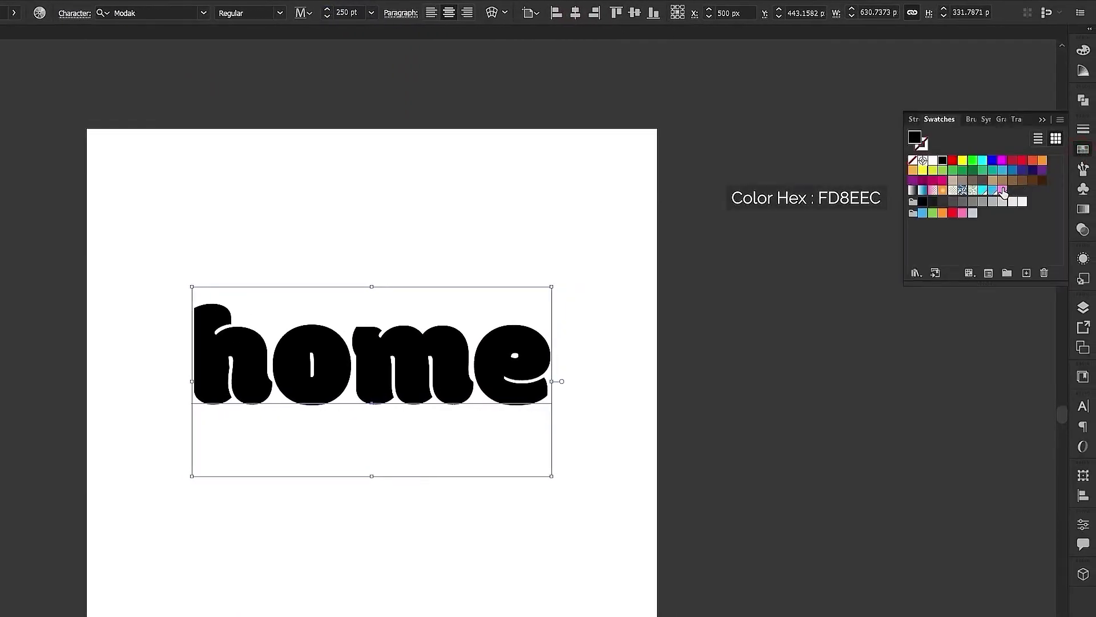
click(1002, 190)
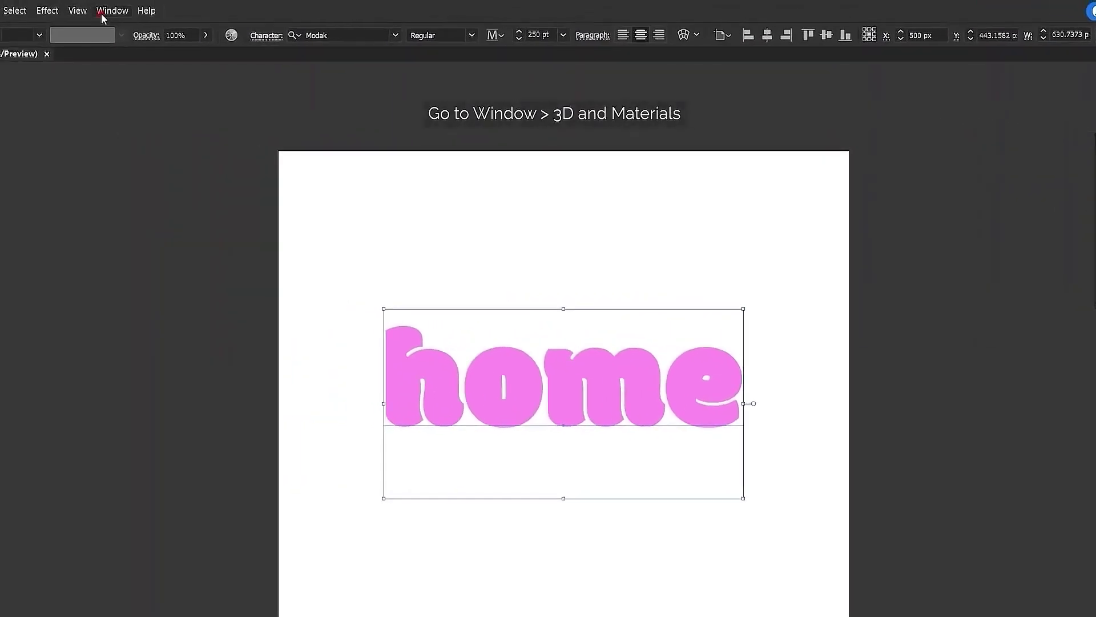
- Apply the 3D Inflate effect to the "home" text and rotate it with the Isometric Top preset
click(102, 16)
click(165, 140)
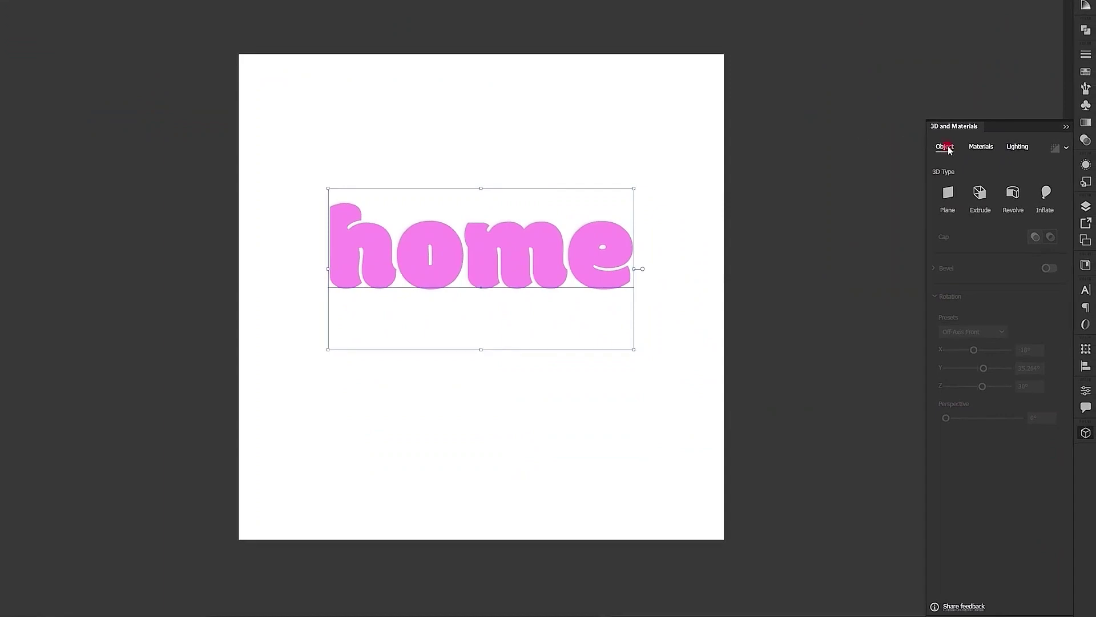
click(1047, 194)
click(950, 405)
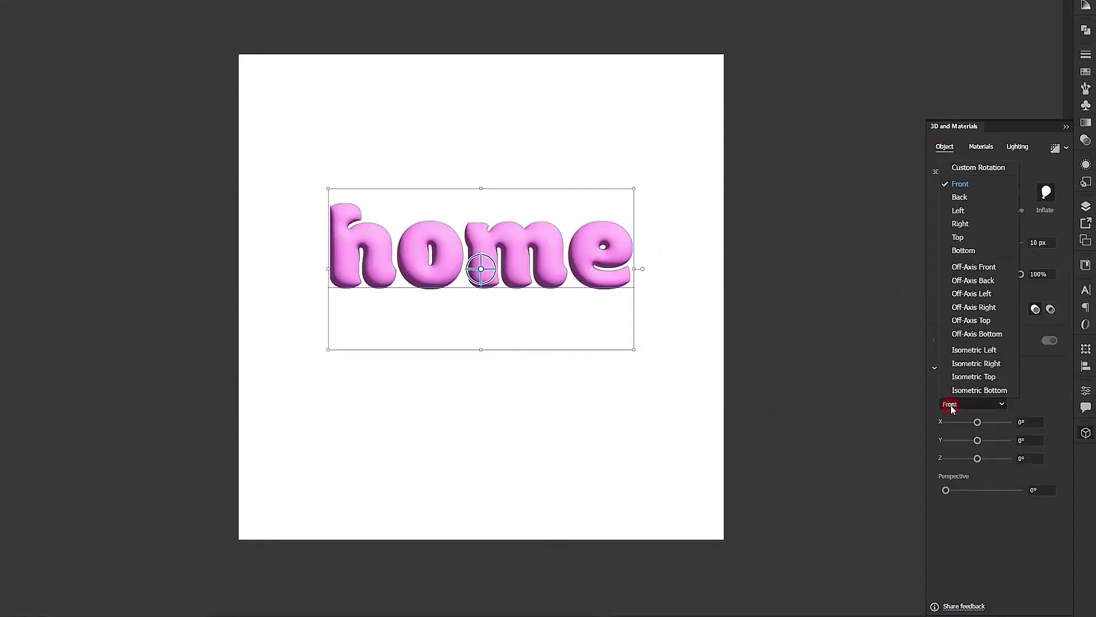
click(968, 376)
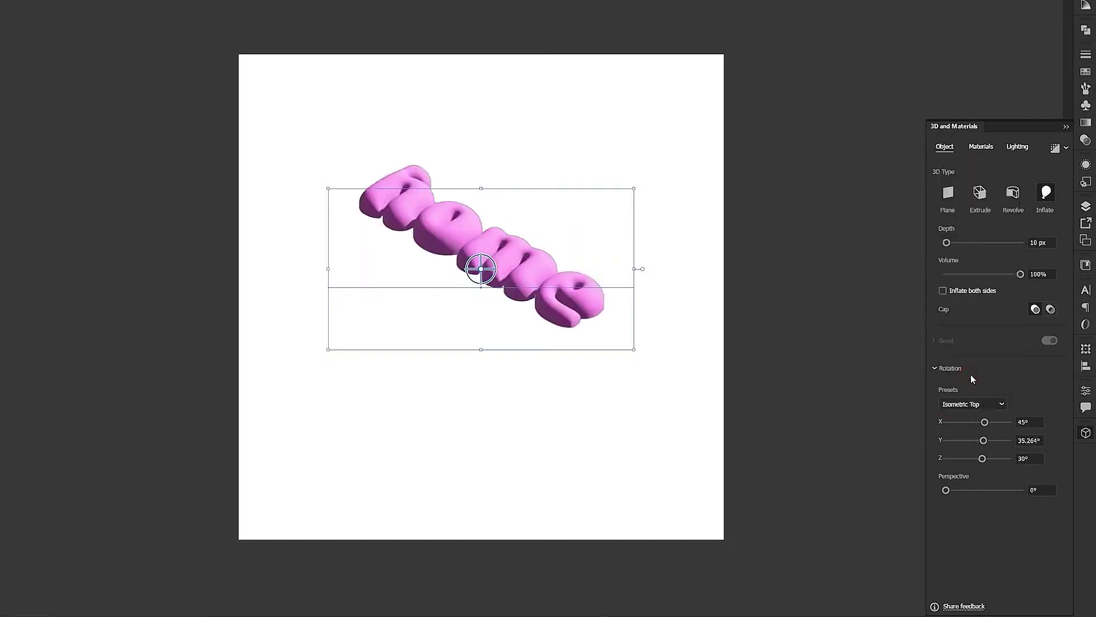
- Set the inflated text's volume to 36% and depth to 60 px, with both sides inflated
click(1049, 274)
text(36)
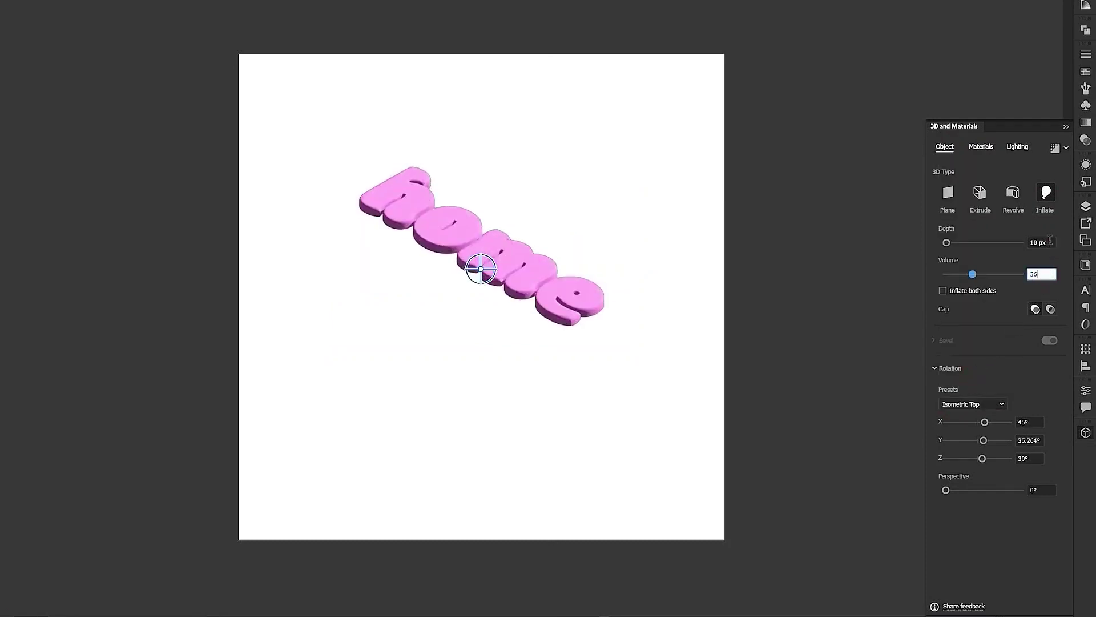
click(1050, 241)
text(60)
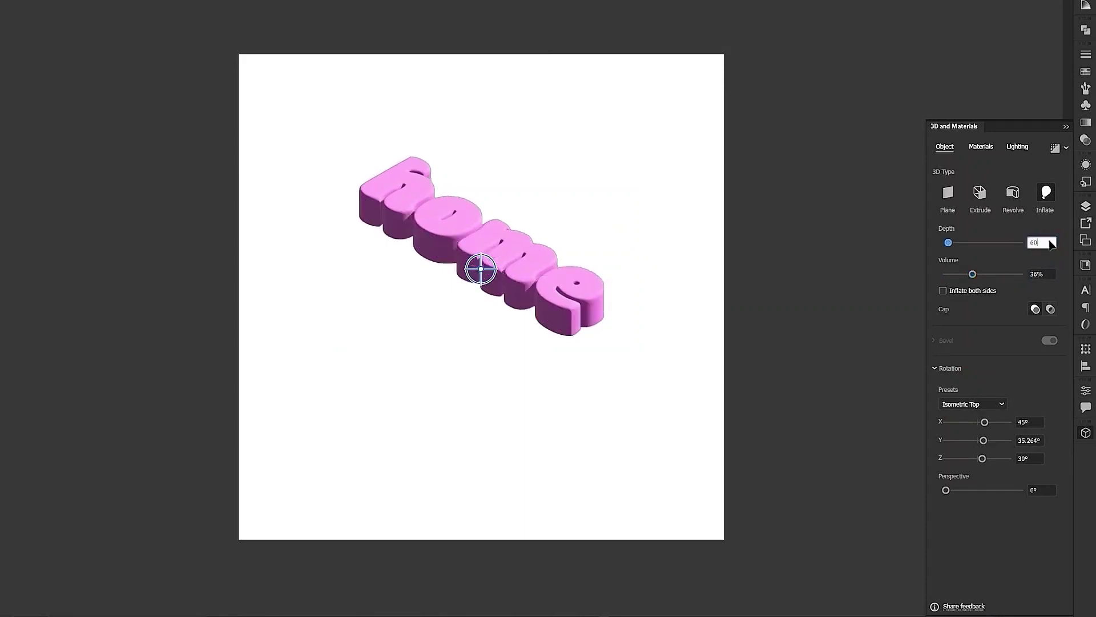
click(943, 291)
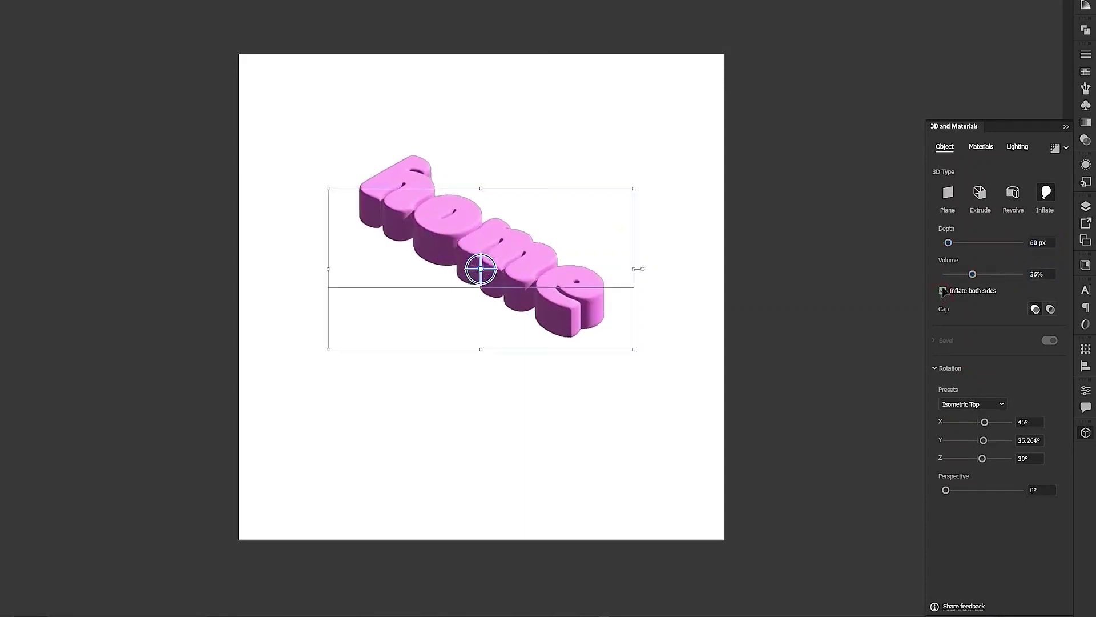
- Apply the Default base material to the 3D text and lower its roughness to the minimum
click(992, 149)
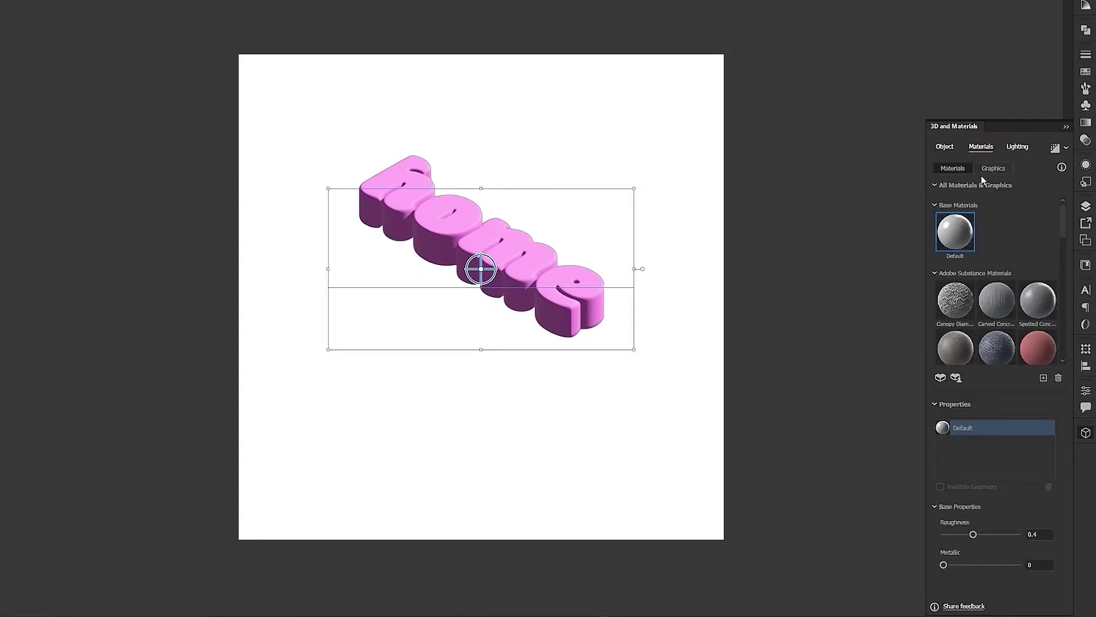
click(960, 241)
drag(974, 535, 933, 535)
- Turn on shadows for the 3D text and extend the shadow bounds to 400%
click(1017, 147)
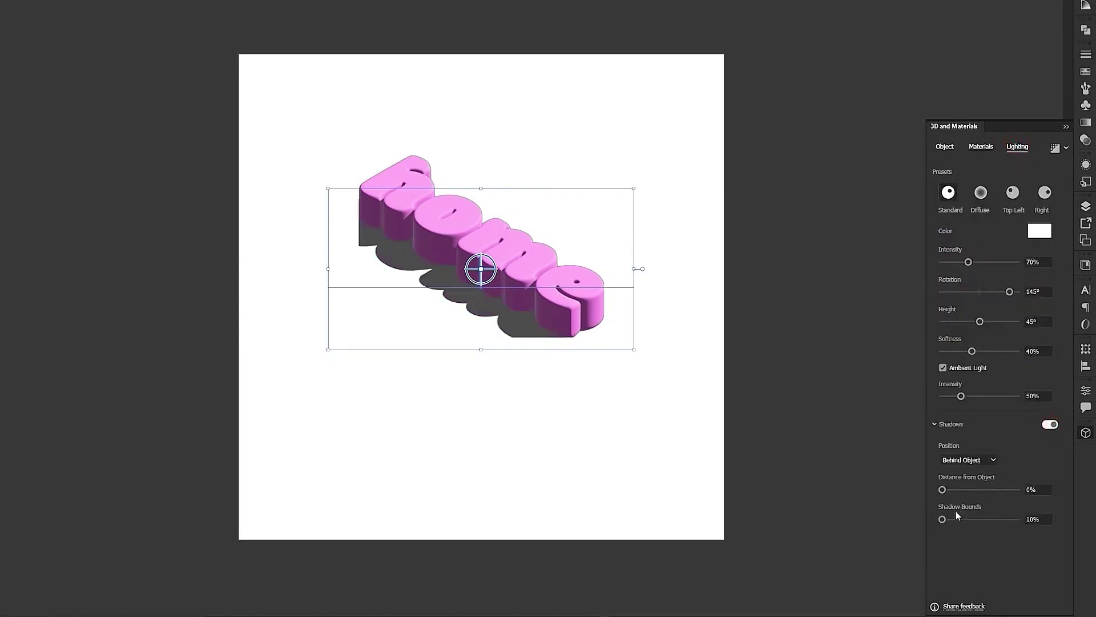
drag(943, 519, 1035, 529)
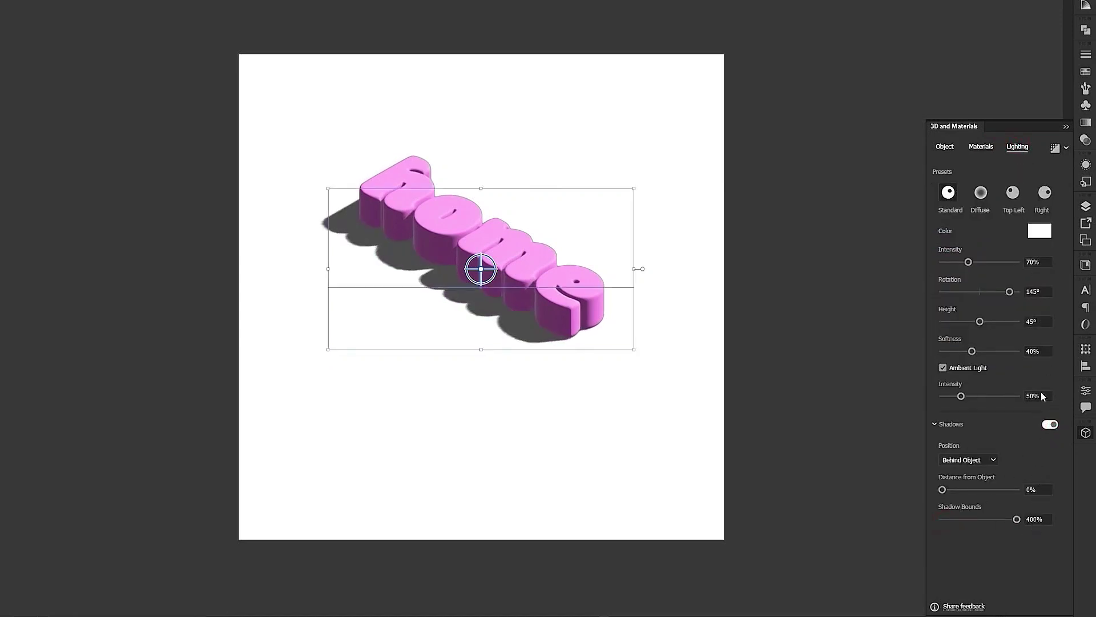
- Set the light's intensity to 130%, rotation to -45° and softness to 85%, with ambient light intensity at 60%
click(1049, 258)
text(130)
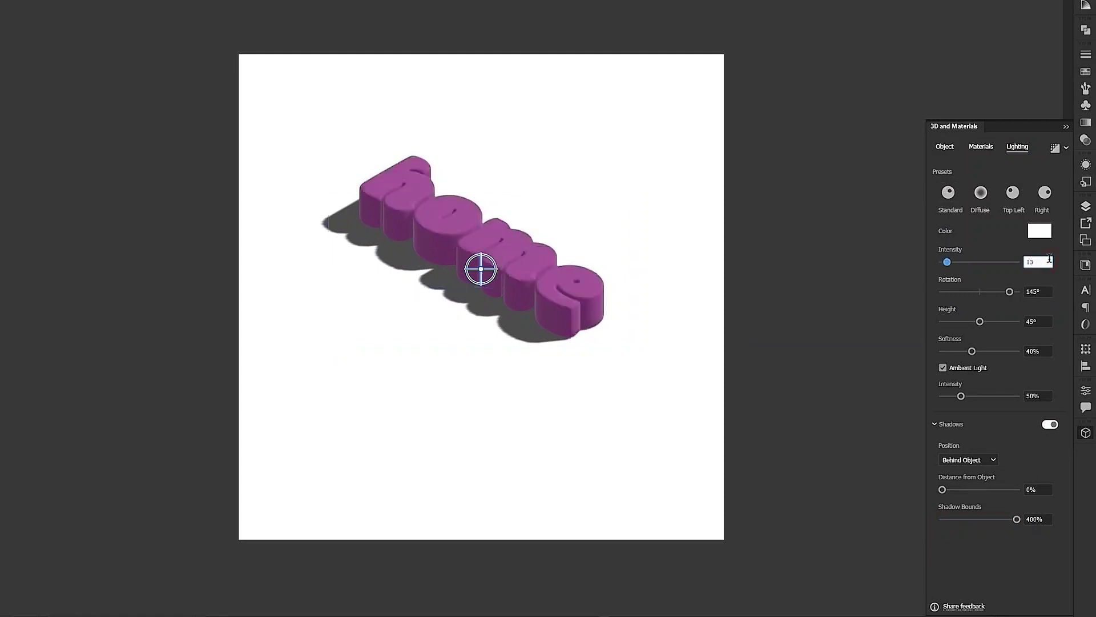
click(1048, 292)
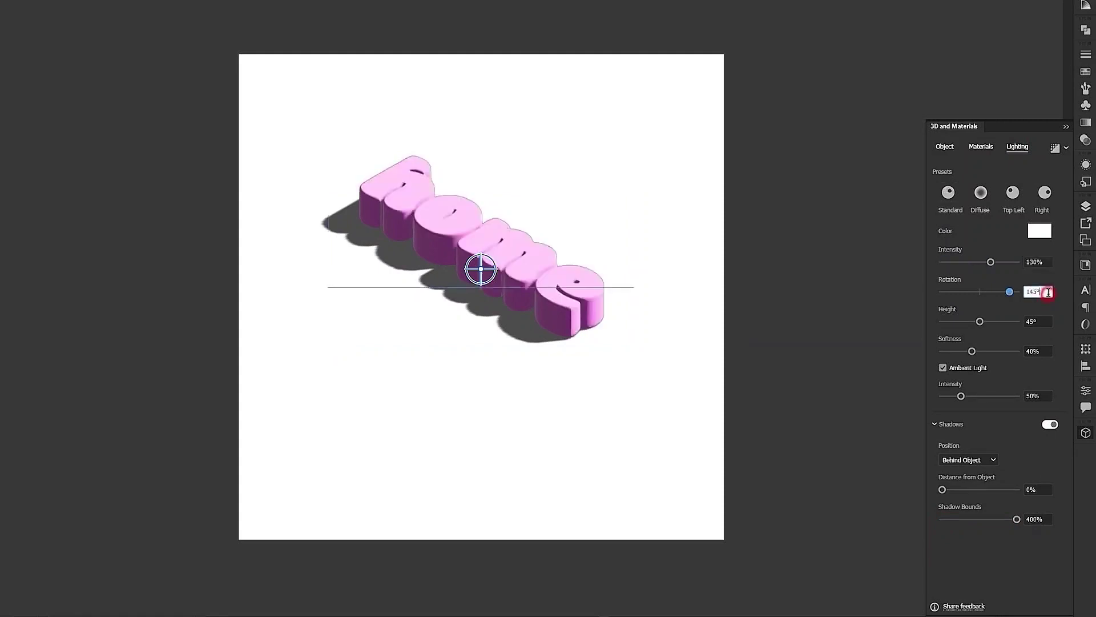
text(-45)
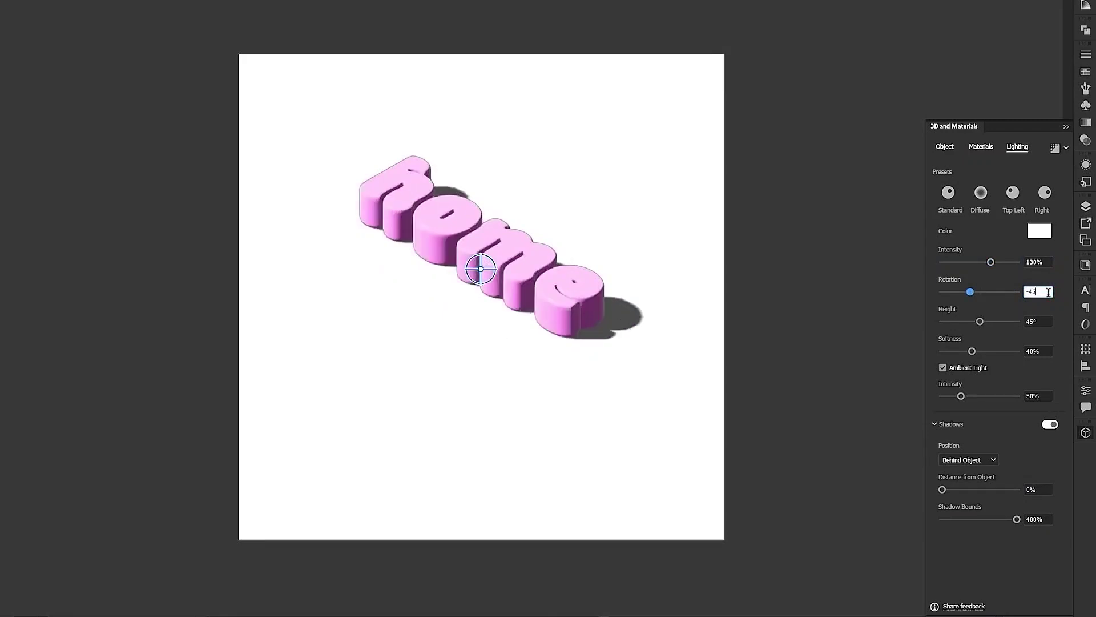
click(1043, 351)
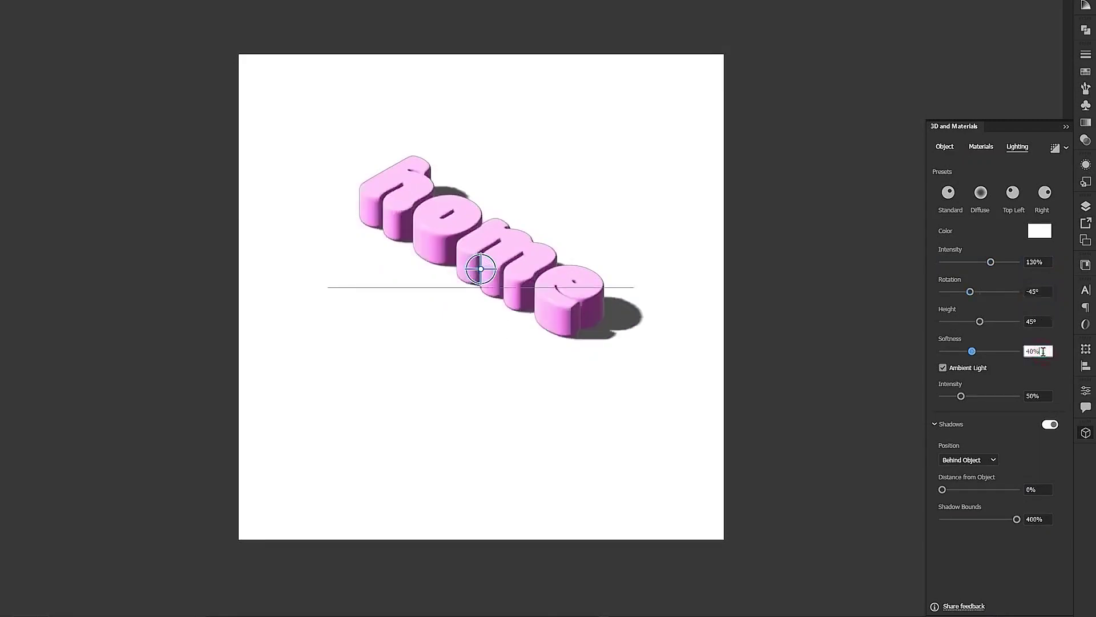
text(85)
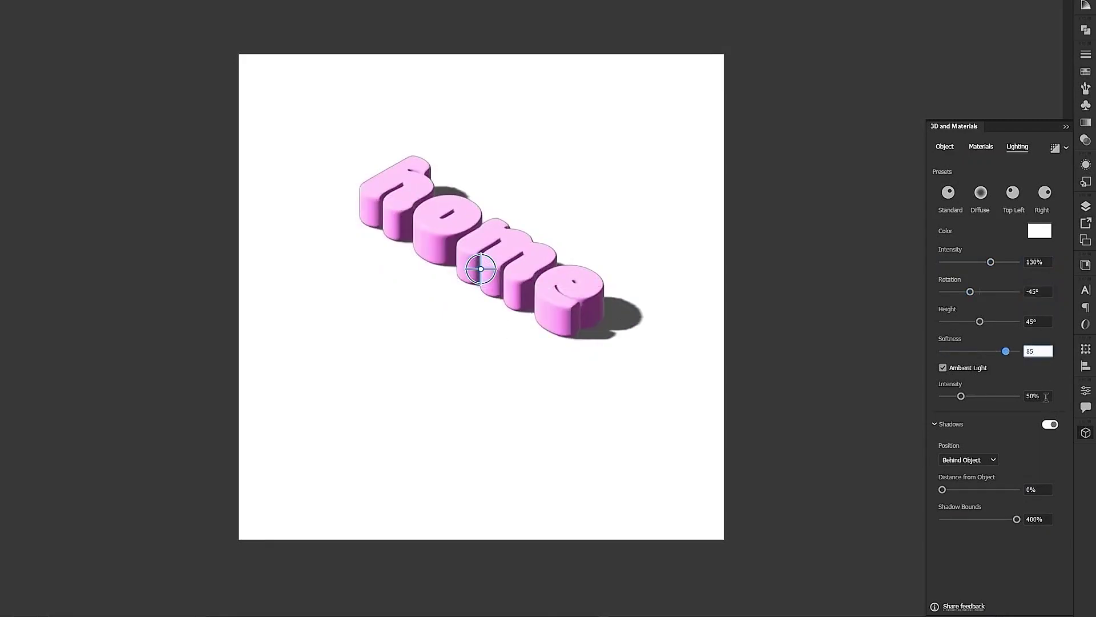
click(1046, 397)
text(60)
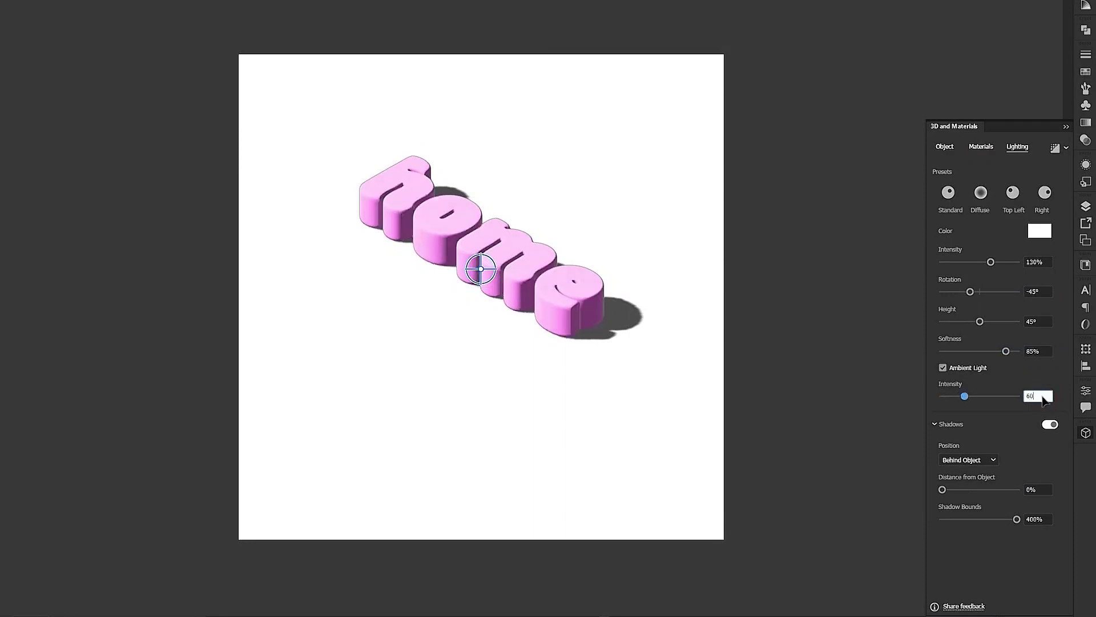
click(704, 140)
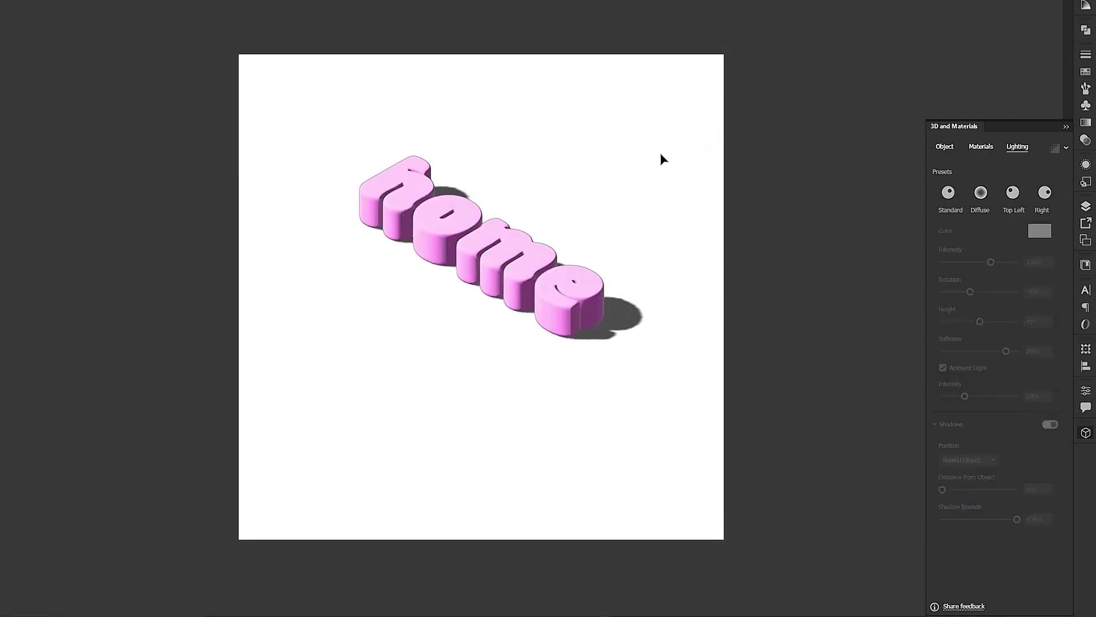
- Place a copy of the 3D "home" text below the original and change the copy's wording to "made"
drag(590, 178, 509, 338)
click(563, 347)
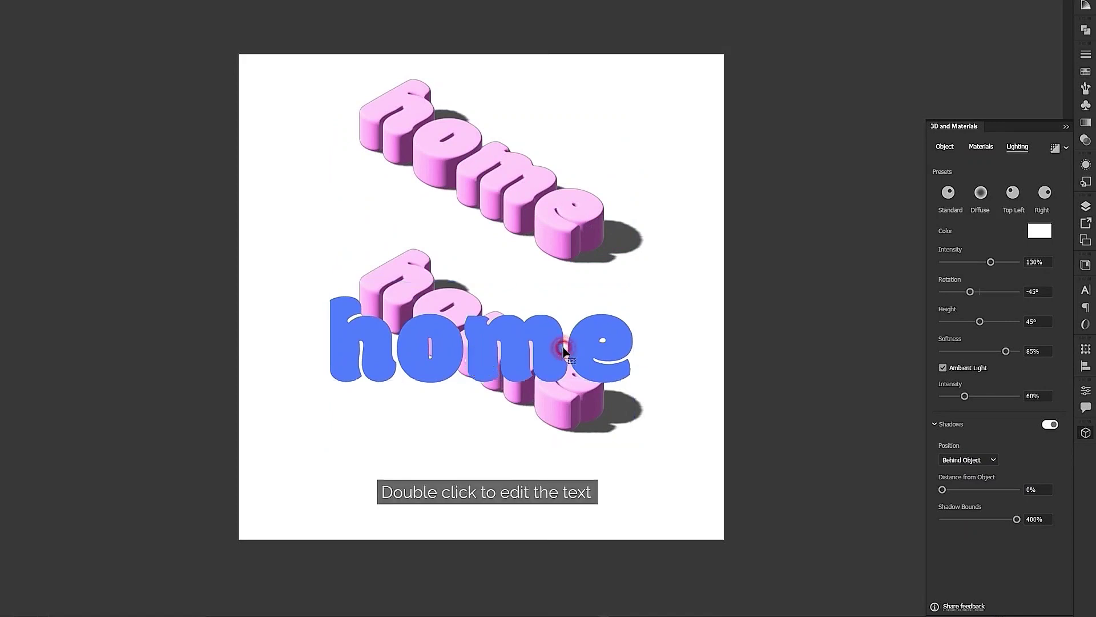
double_click(563, 347)
key(ctrl+a)
text(made)
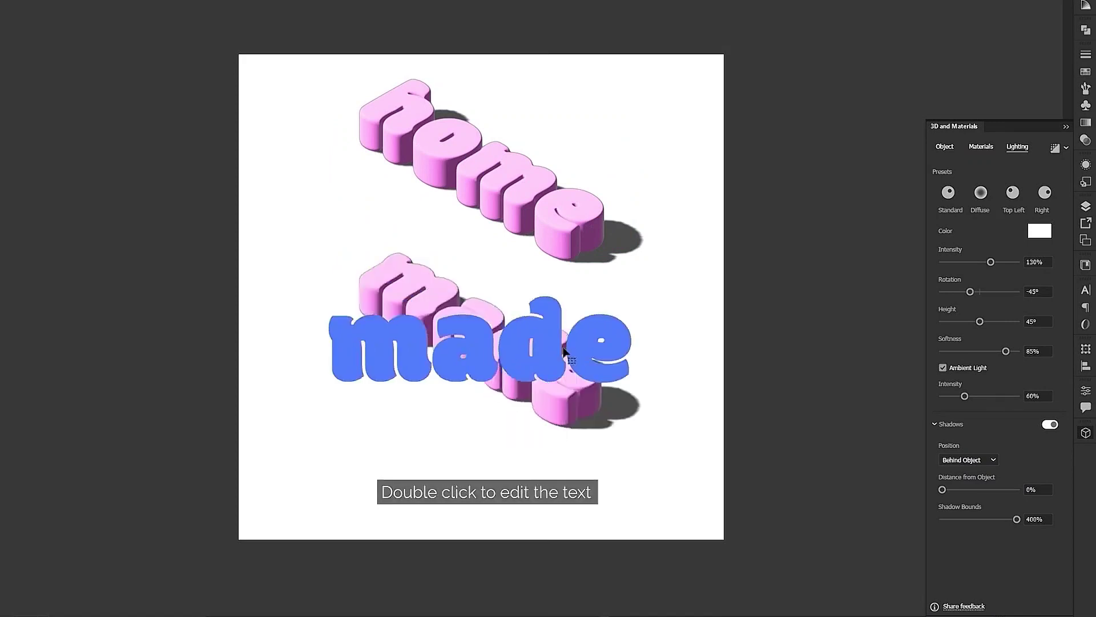
key(Escape)
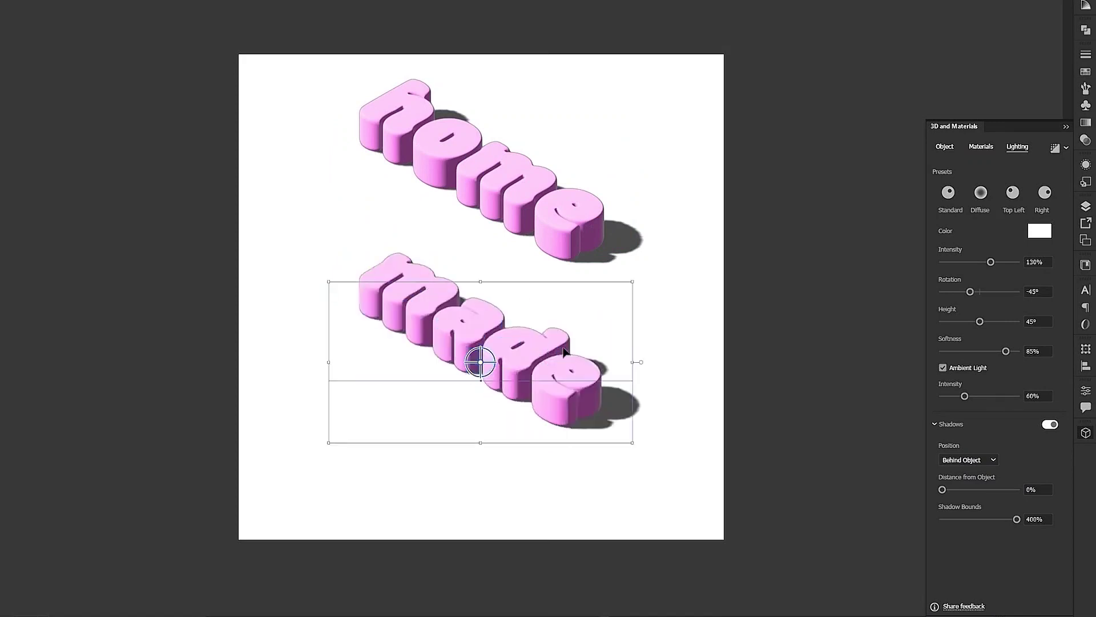
- Rotate the "made" text with the Isometric Left preset and set its shadow position to Below Object
click(936, 146)
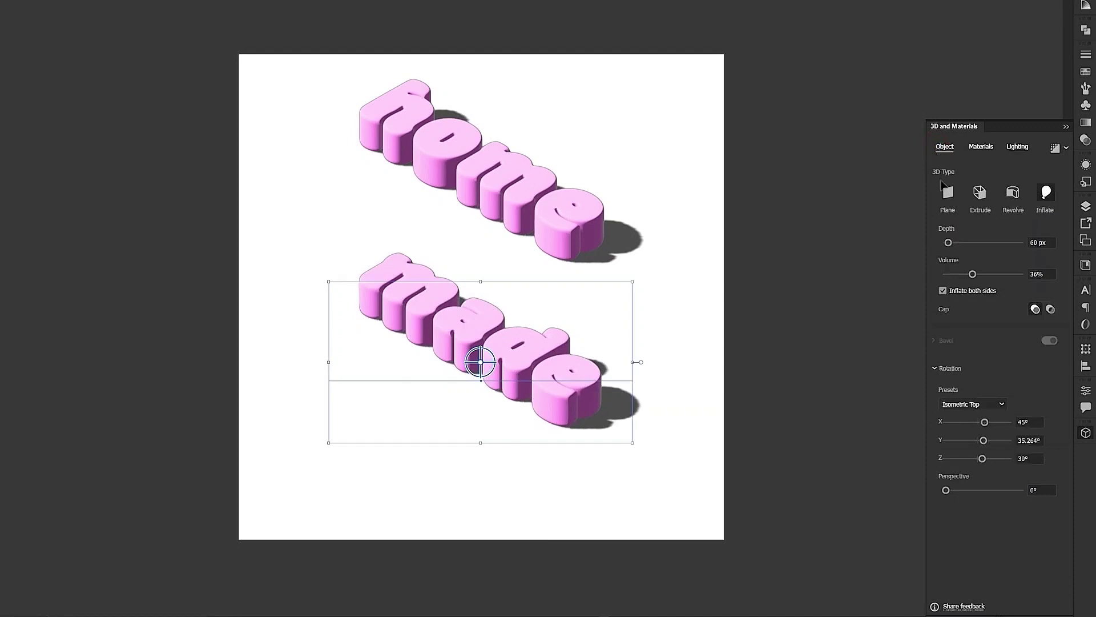
click(969, 404)
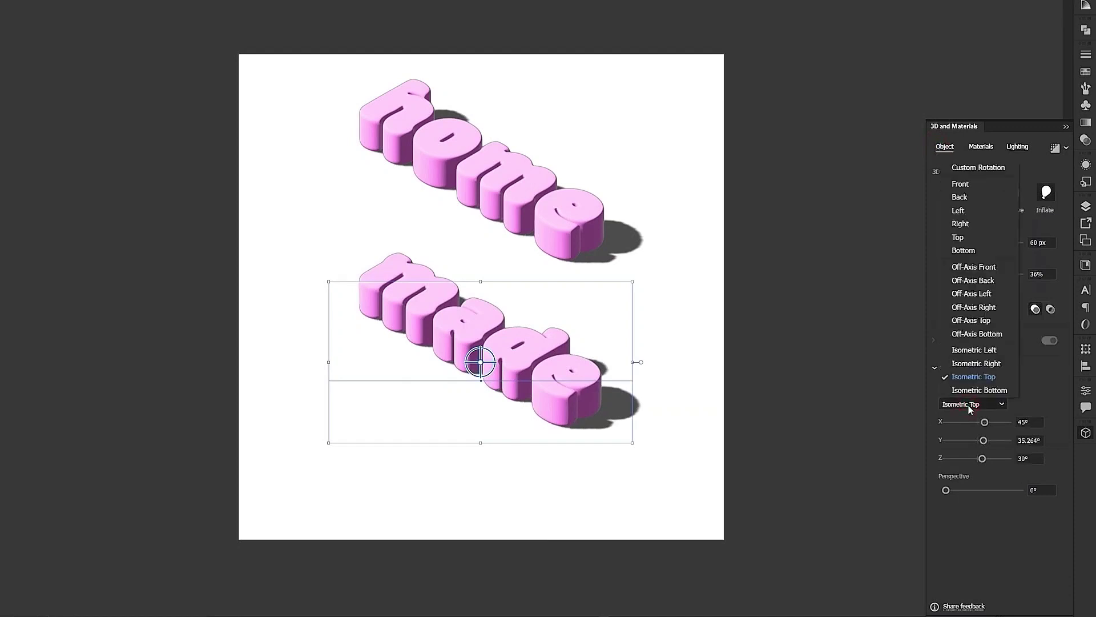
click(974, 350)
click(1017, 148)
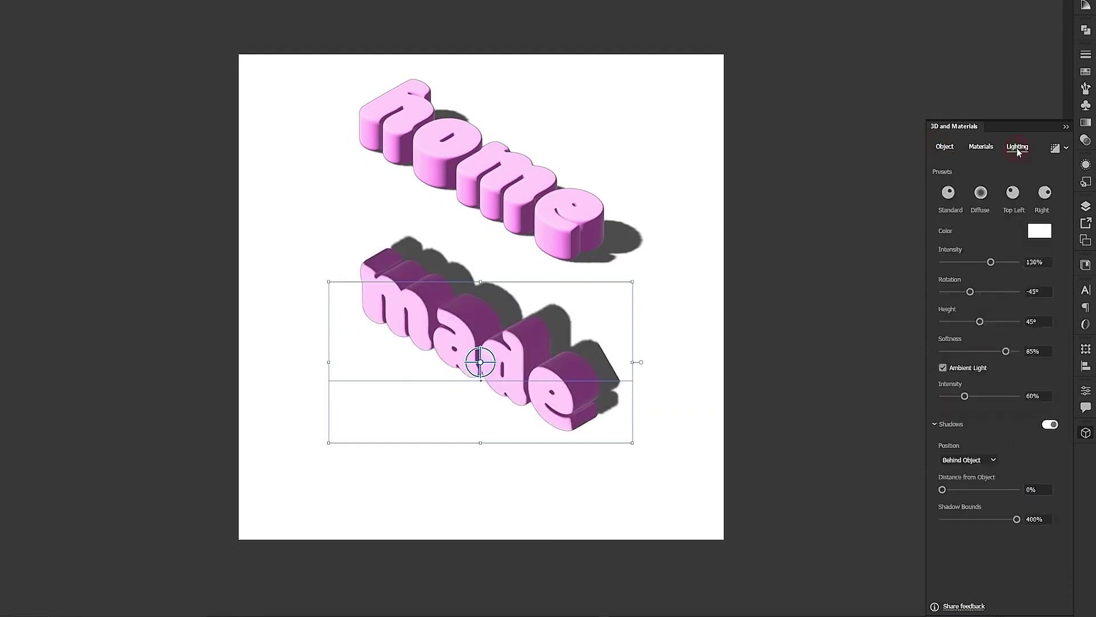
click(951, 459)
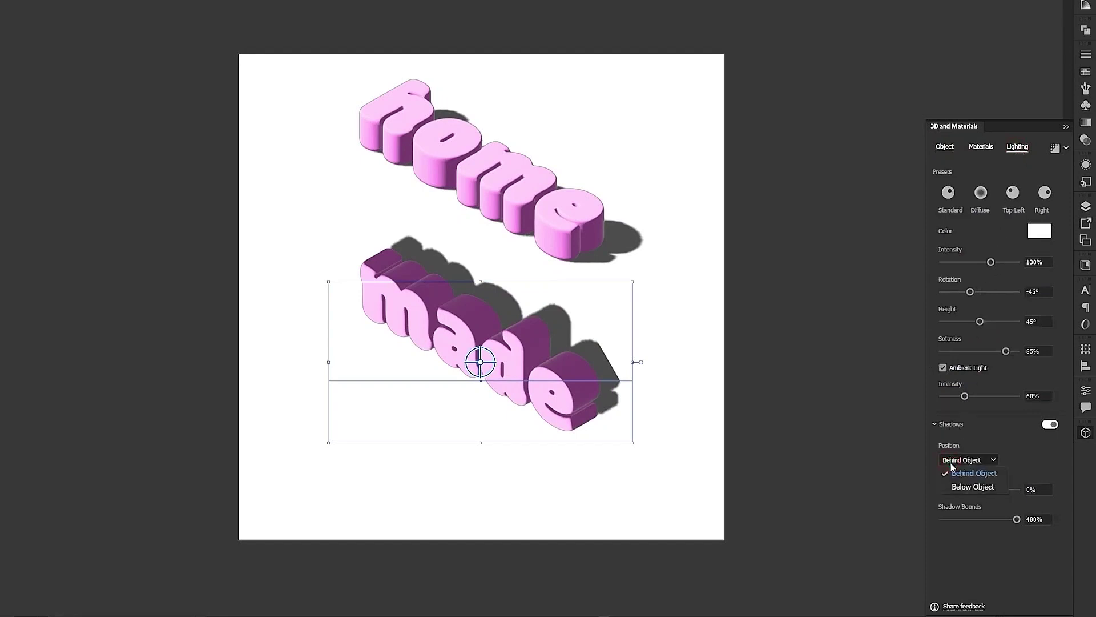
click(956, 487)
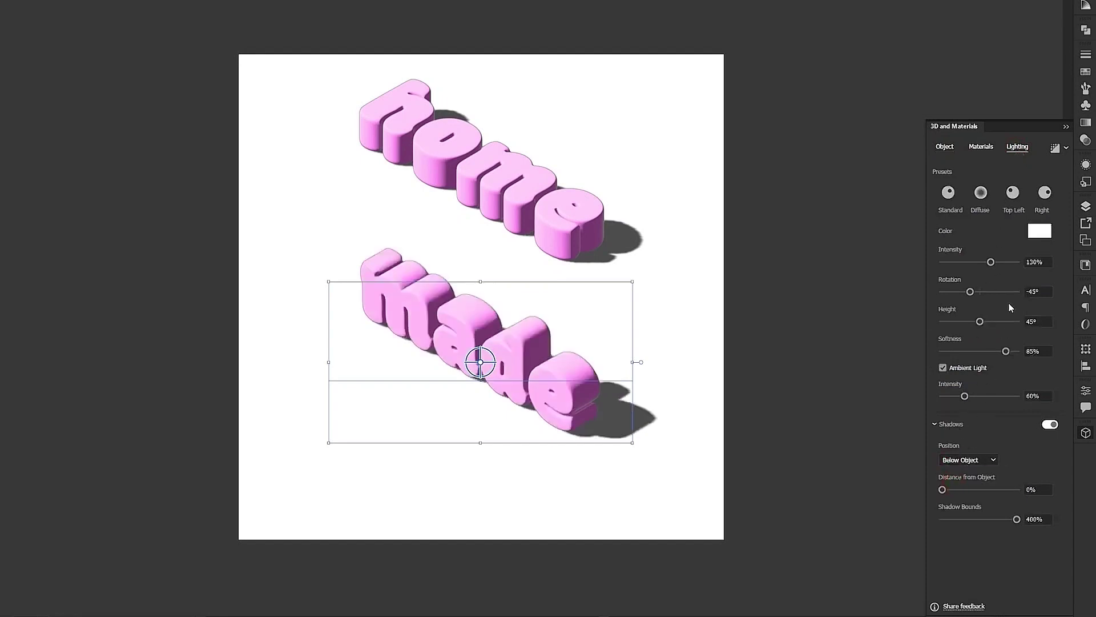
- Fill the 3D "made" text with the saved light blue swatch
click(1082, 72)
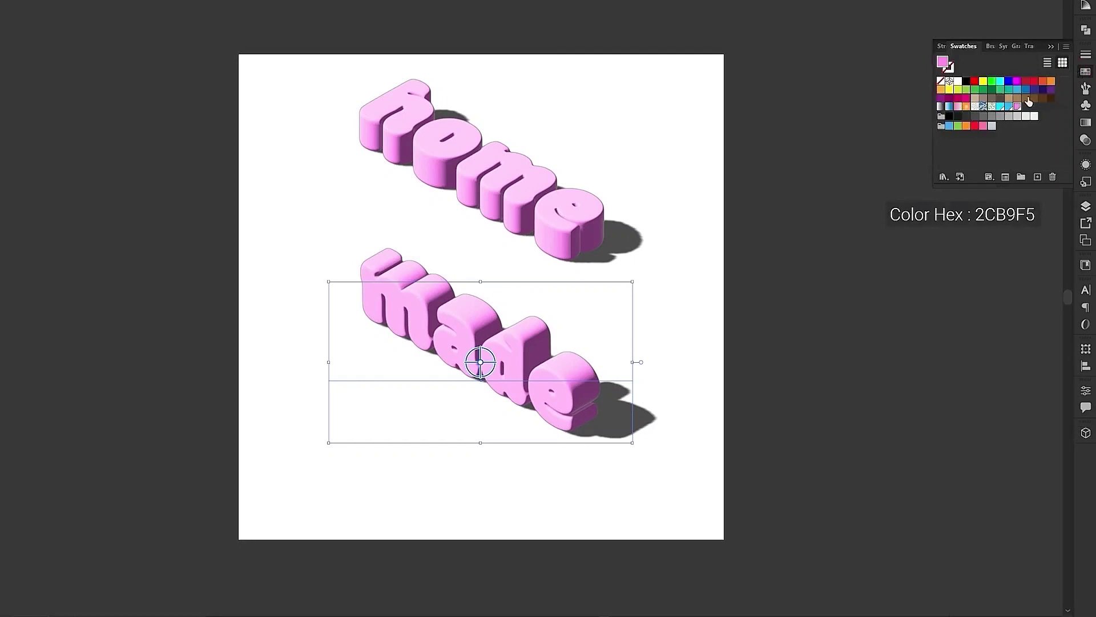
click(1008, 107)
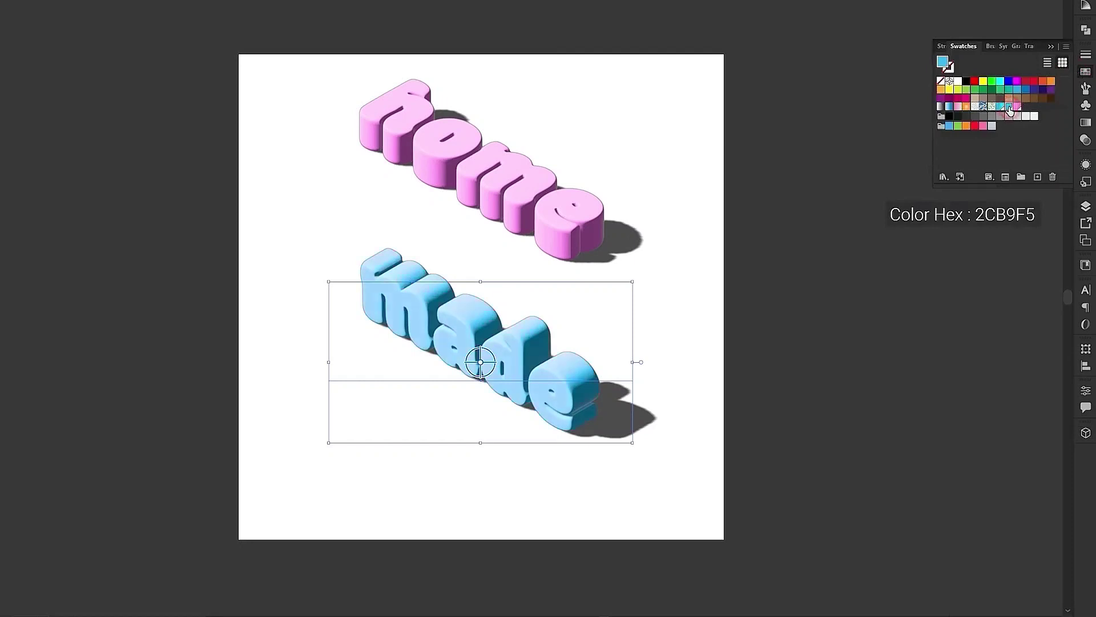
click(1052, 47)
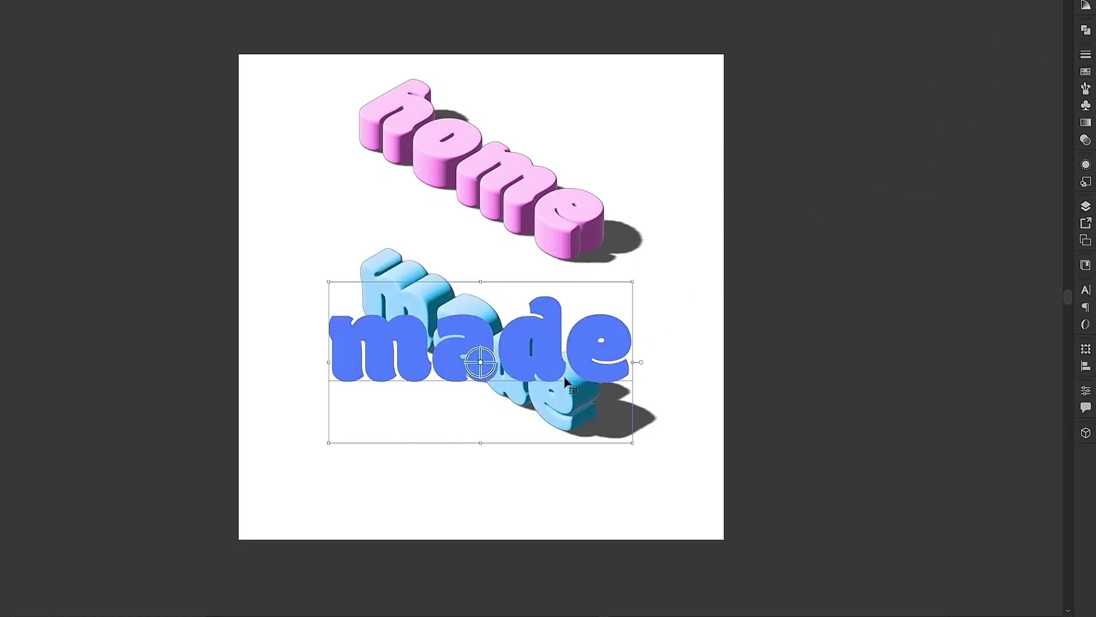
- Move the blue "made" text up and to the left so it sits diagonally just beneath "home"
drag(566, 381, 569, 334)
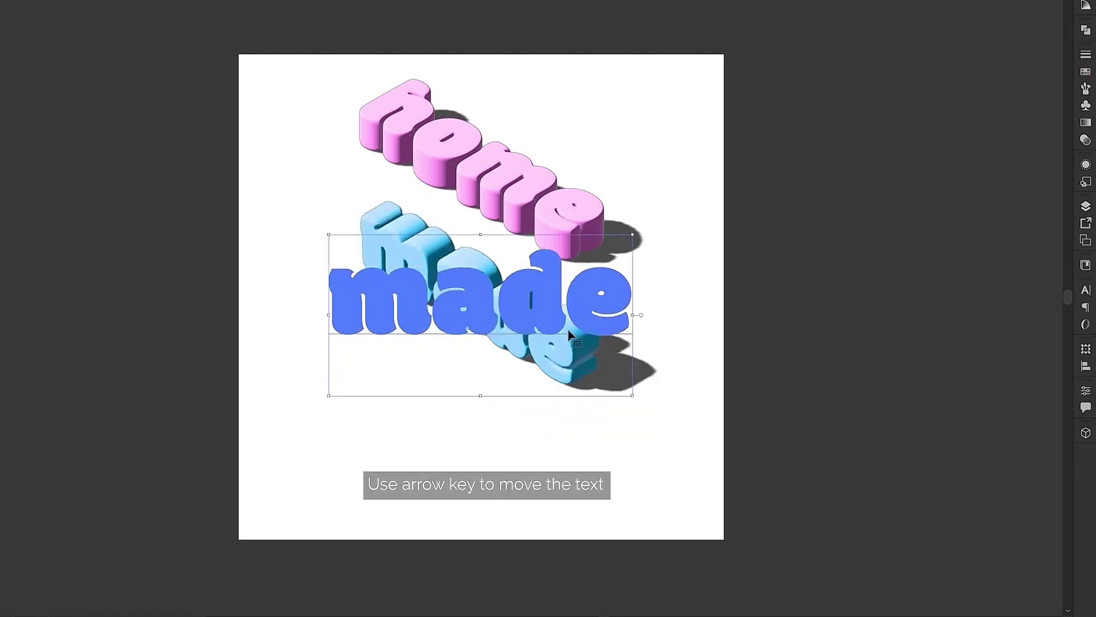
key(shift+Left)
key(shift+Left)
key(shift+Left)
key(shift+Left)
key(shift+Left)
key(shift+Left)
key(shift+Left)
key(shift+Left)
key(shift+Left)
key(shift+Left)
key(shift+Left)
key(shift+Left)
key(shift+Left)
key(shift+Up)
key(shift+Up)
key(shift+Up)
key(shift+Up)
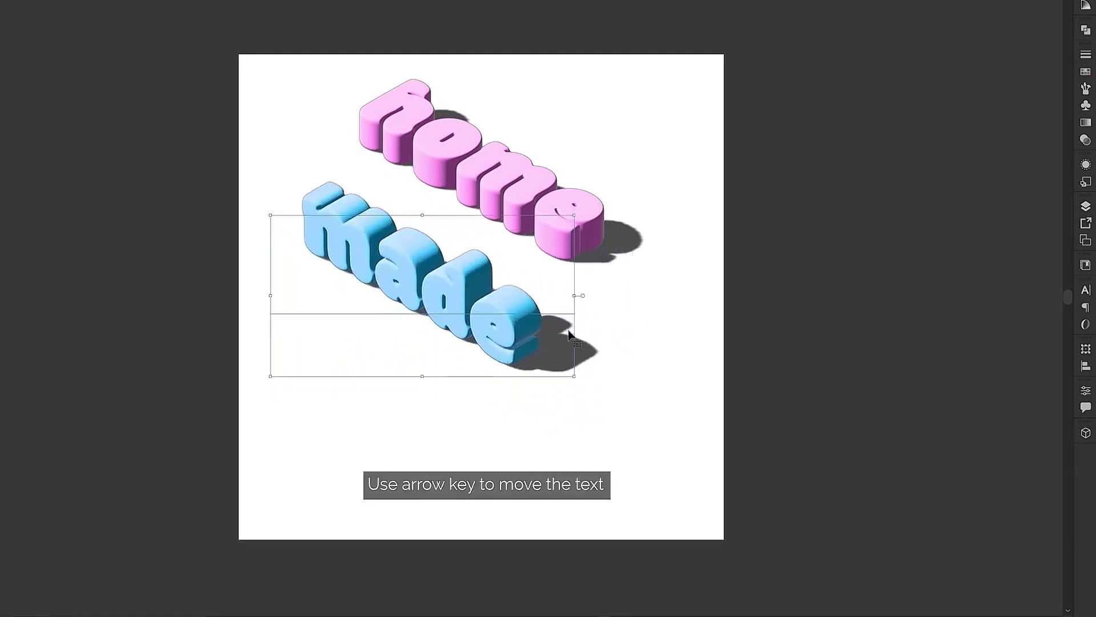
- Nudge the blue "made" text up and slightly left so it sits close beneath "home"
key(shift+Up)
key(shift+Up)
key(shift+Up)
key(shift+Up)
key(shift+Up)
key(shift+Up)
key(shift+Up)
key(shift+Up)
key(shift+Up)
key(shift+Up)
key(shift+Left)
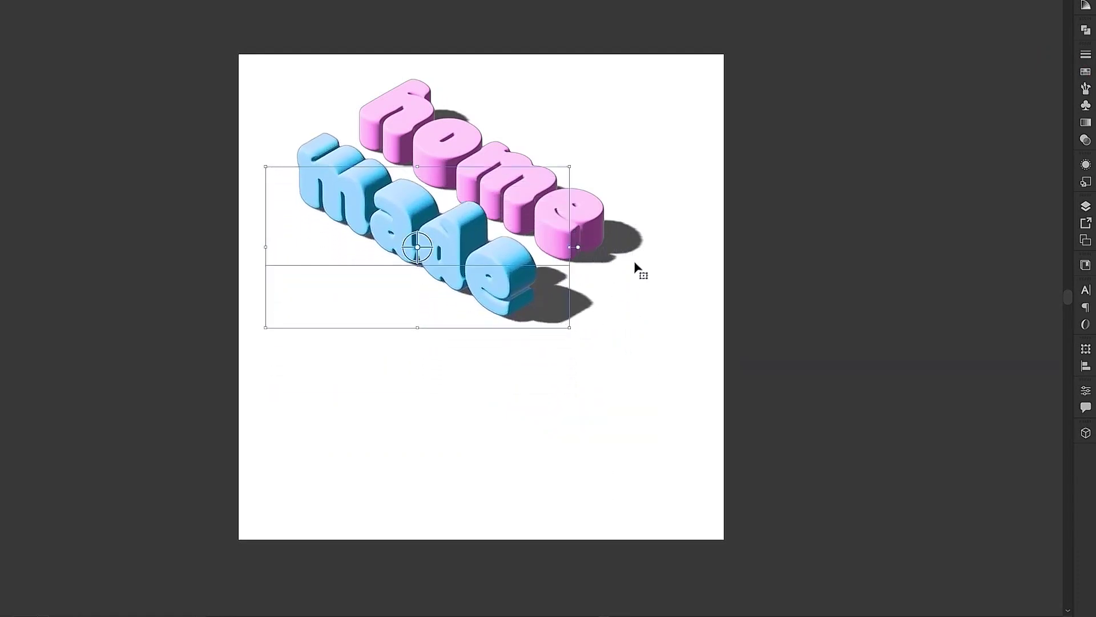
- Move both 3D words together down and to the right, closer to the centre of the artboard
drag(811, 79, 372, 301)
drag(454, 246, 504, 299)
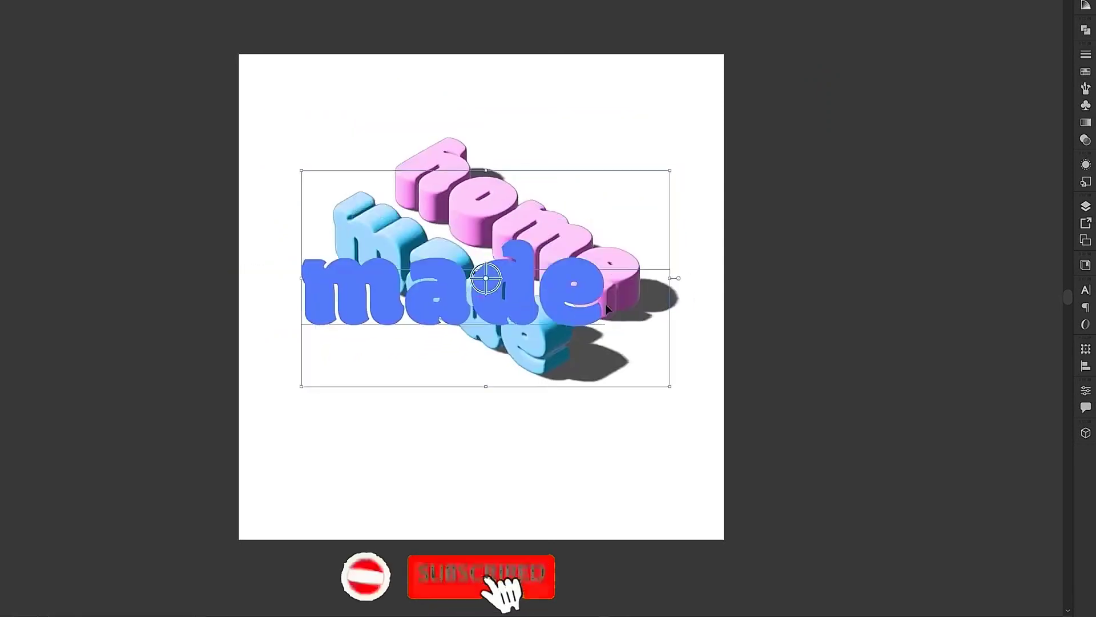
click(809, 317)
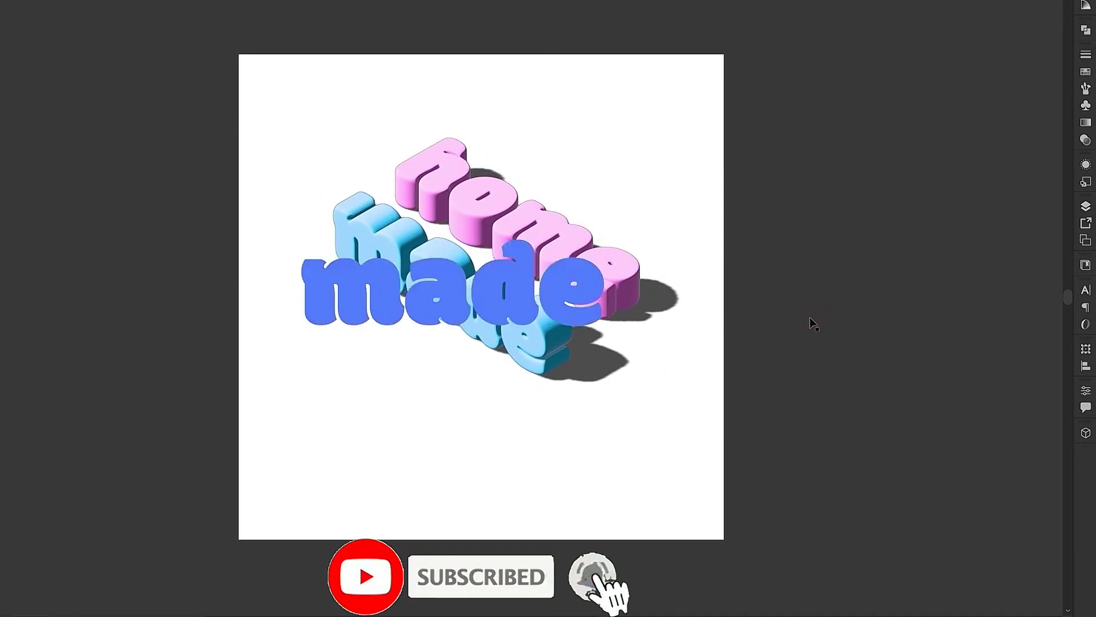
- Enable ray tracing for the "made" text at High quality with noise reduction and render it
click(583, 275)
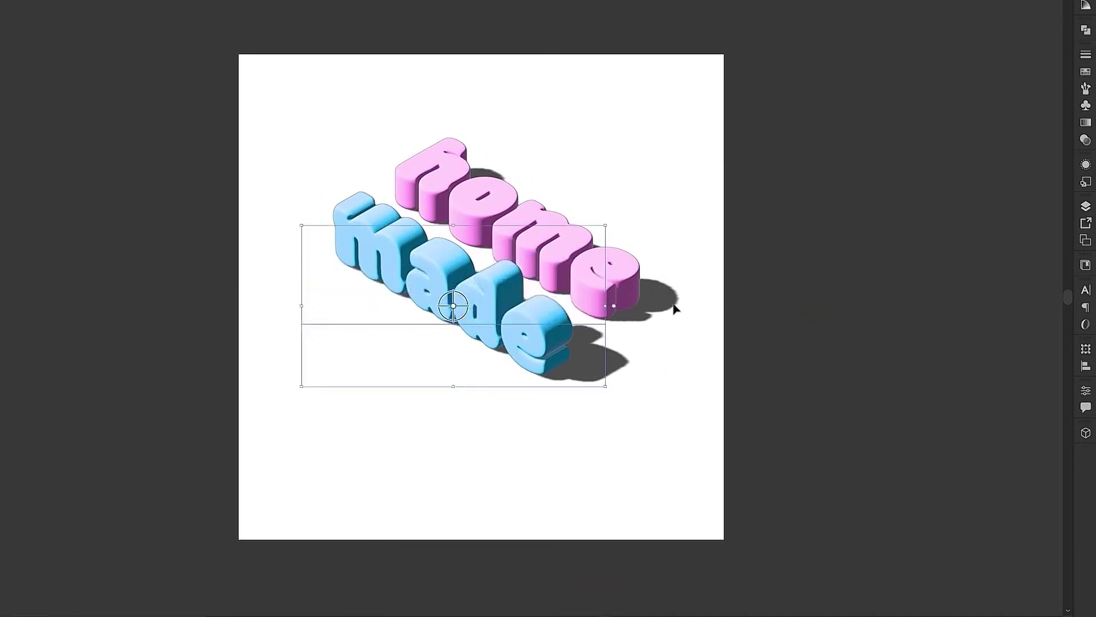
click(1084, 434)
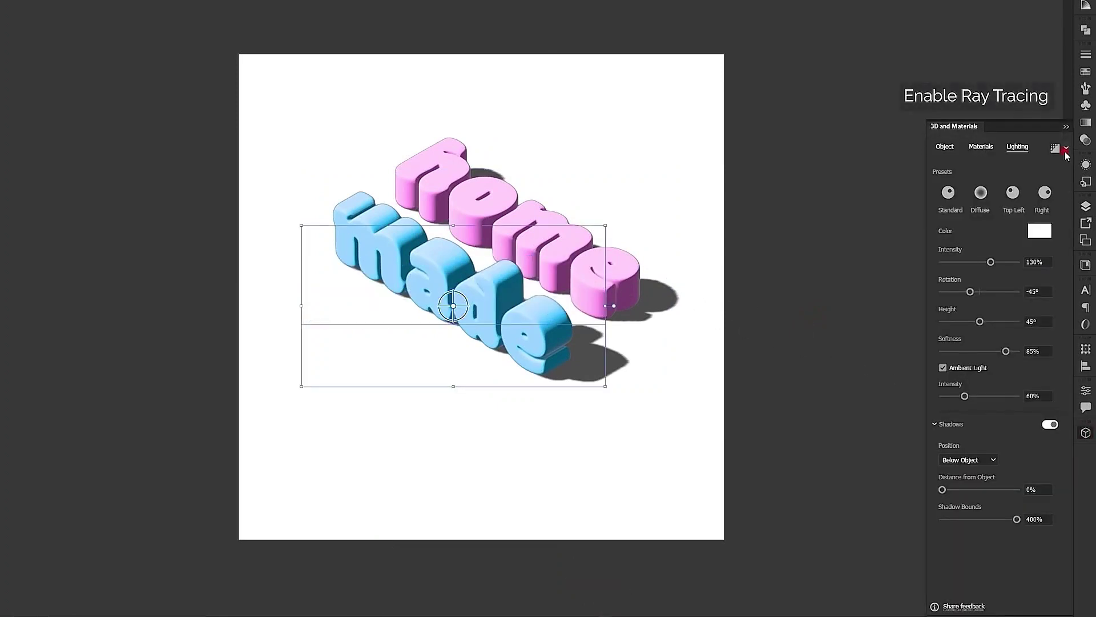
click(1065, 150)
click(1056, 171)
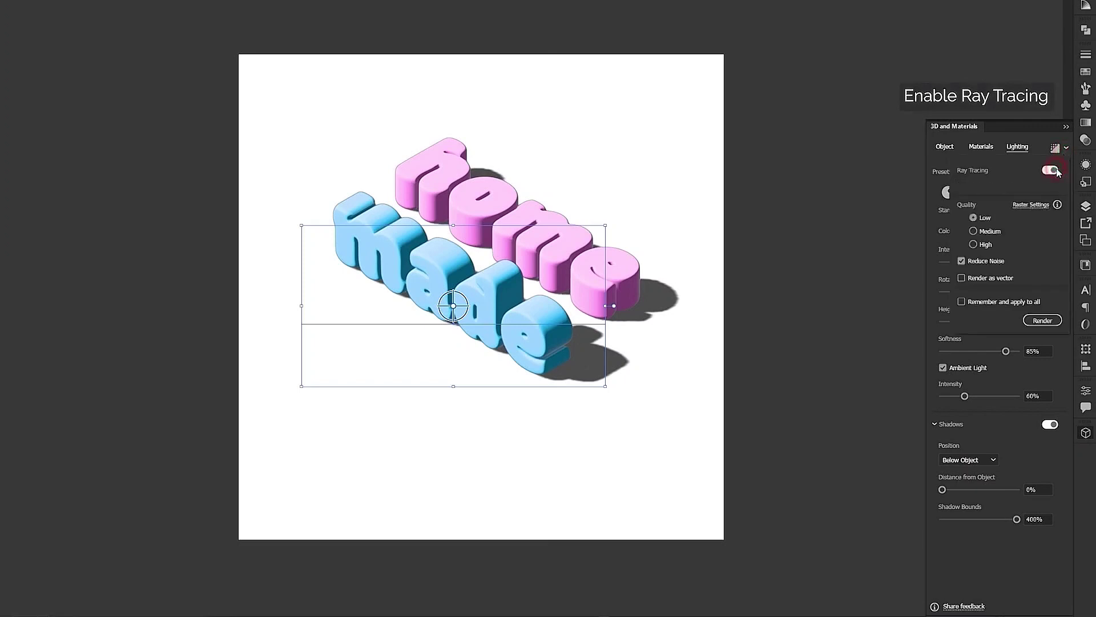
click(973, 245)
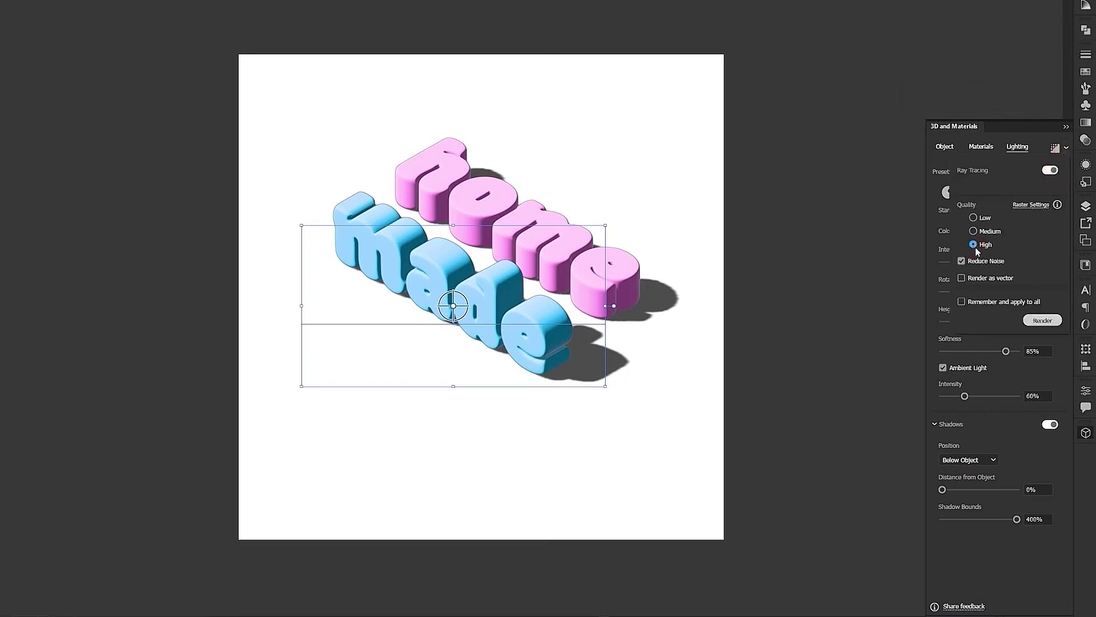
click(1050, 320)
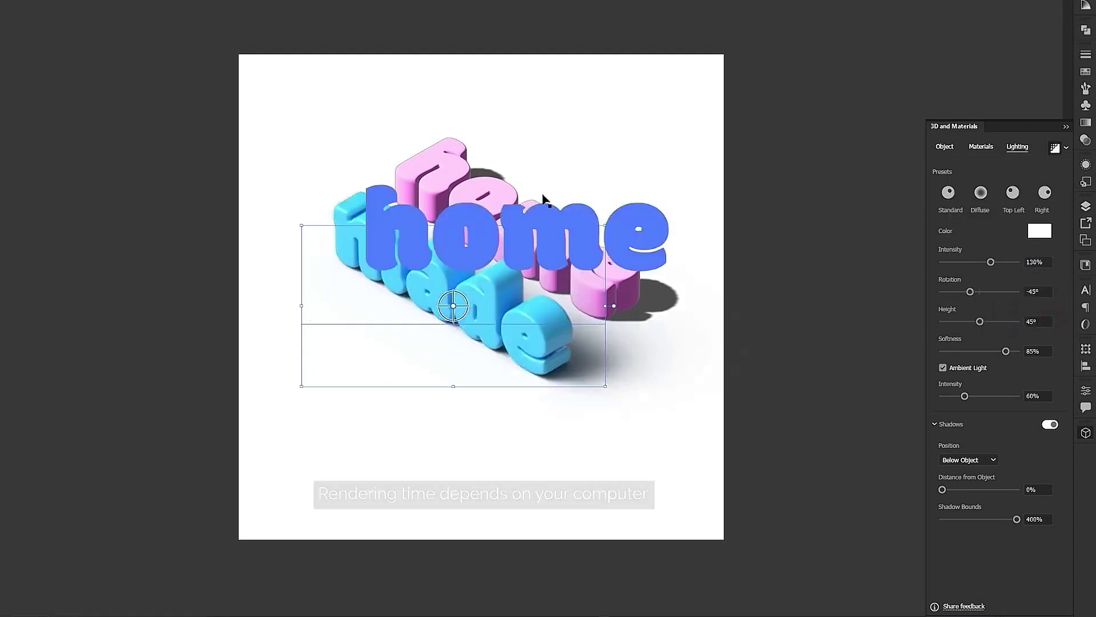
- Render the pink "home" text with ray tracing and close the 3D settings
click(432, 171)
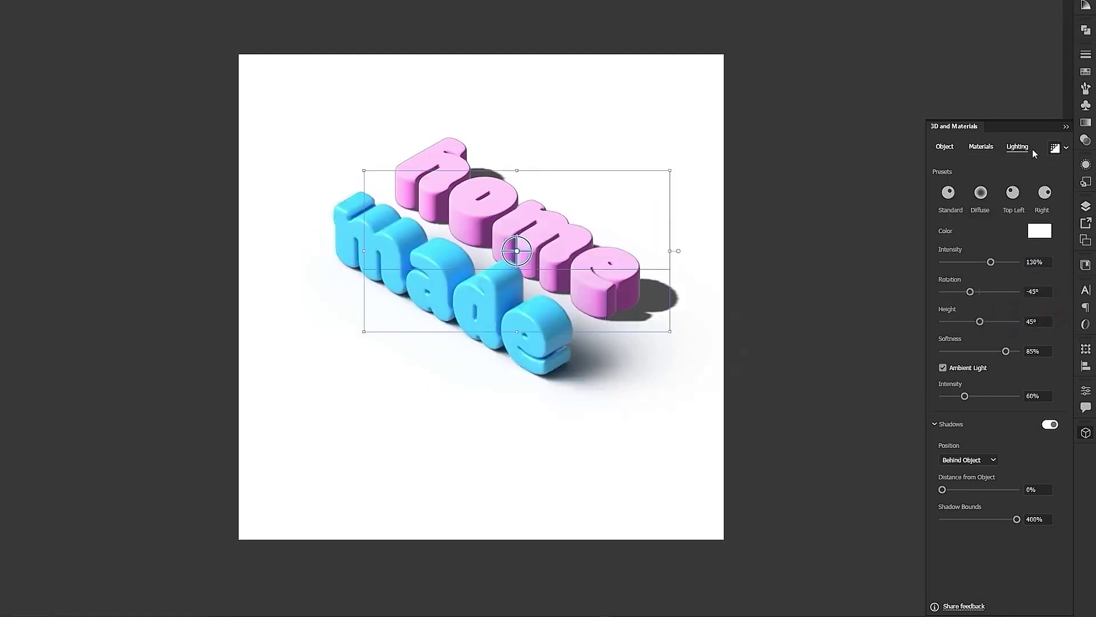
click(1054, 149)
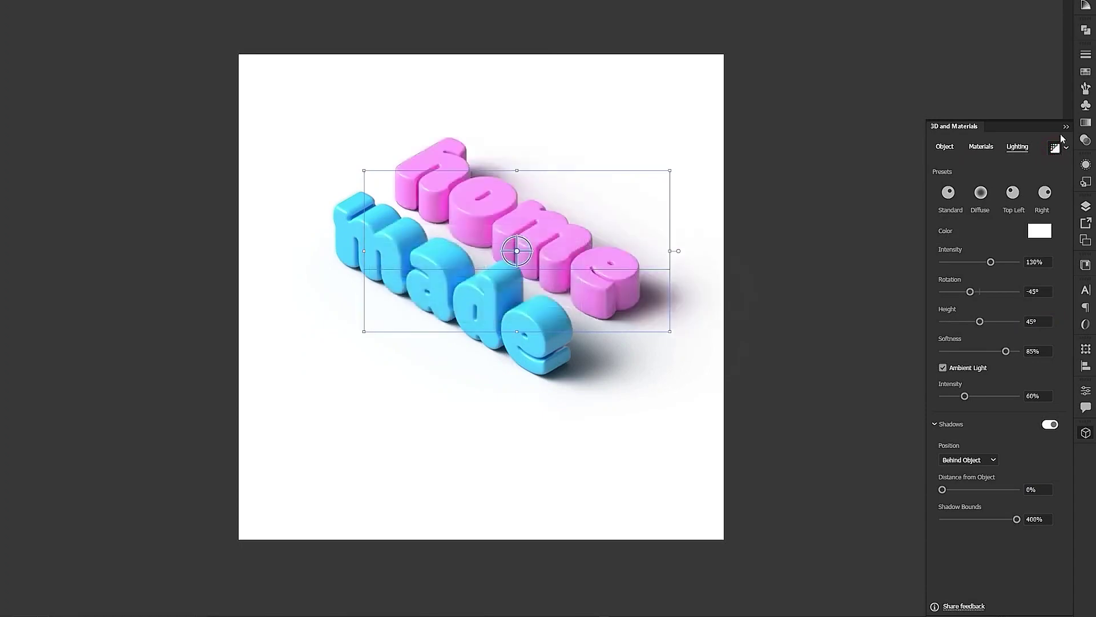
click(1065, 127)
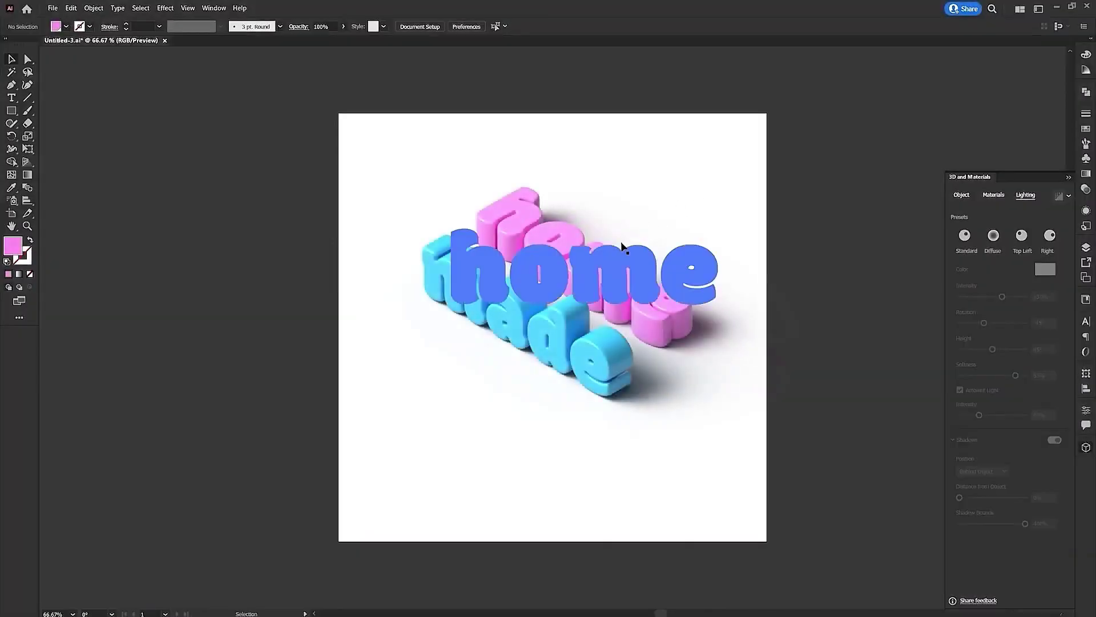
- Disable ray tracing on both the "home" and "made" texts
click(622, 246)
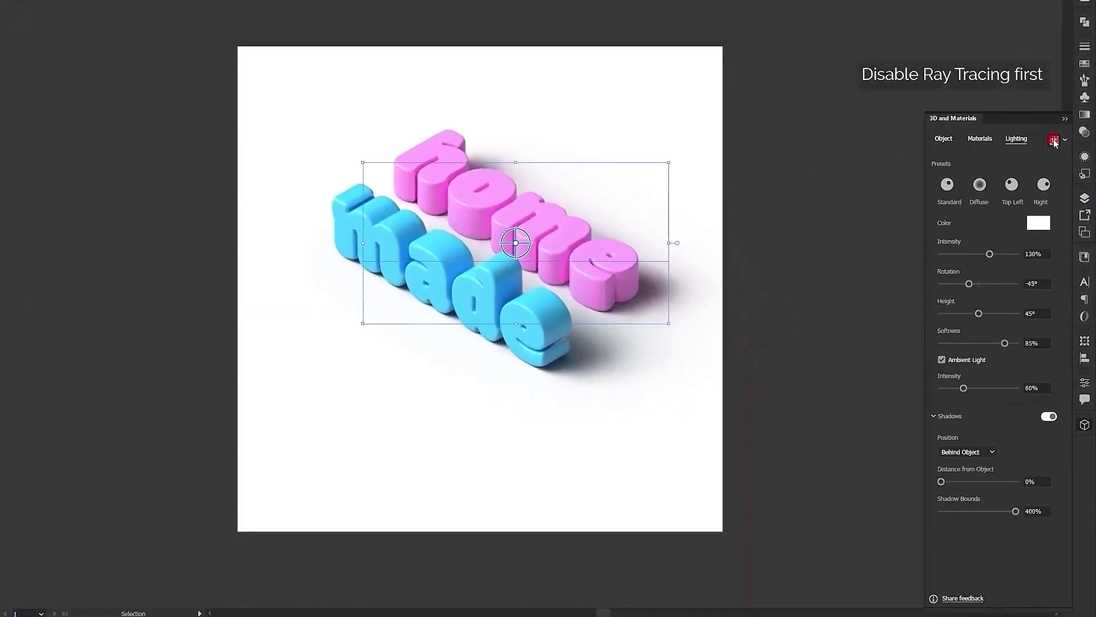
click(1054, 140)
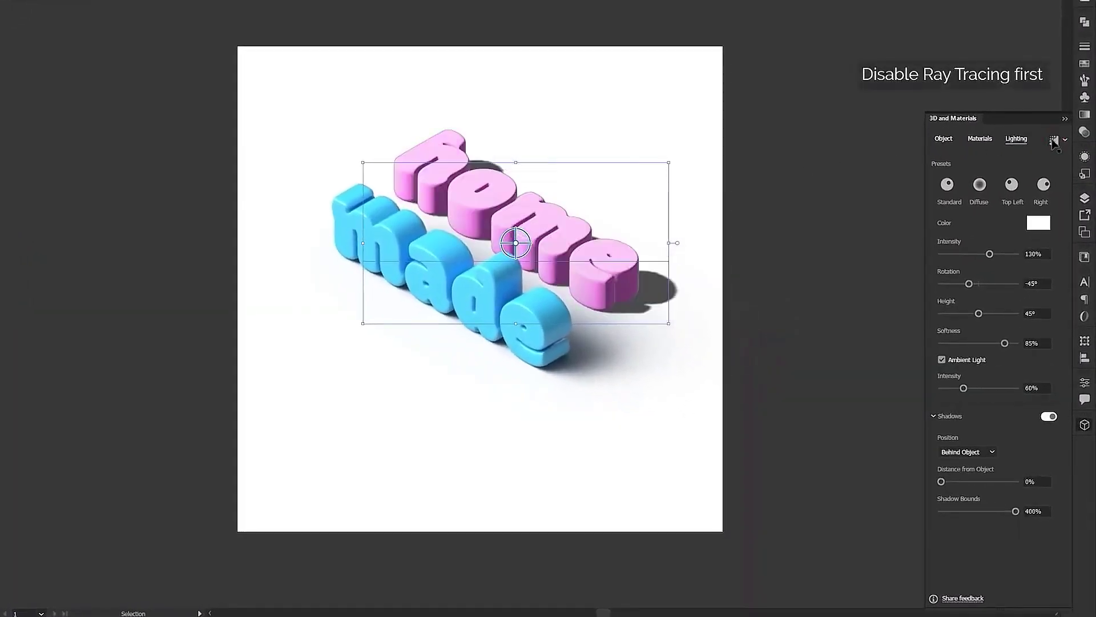
click(531, 370)
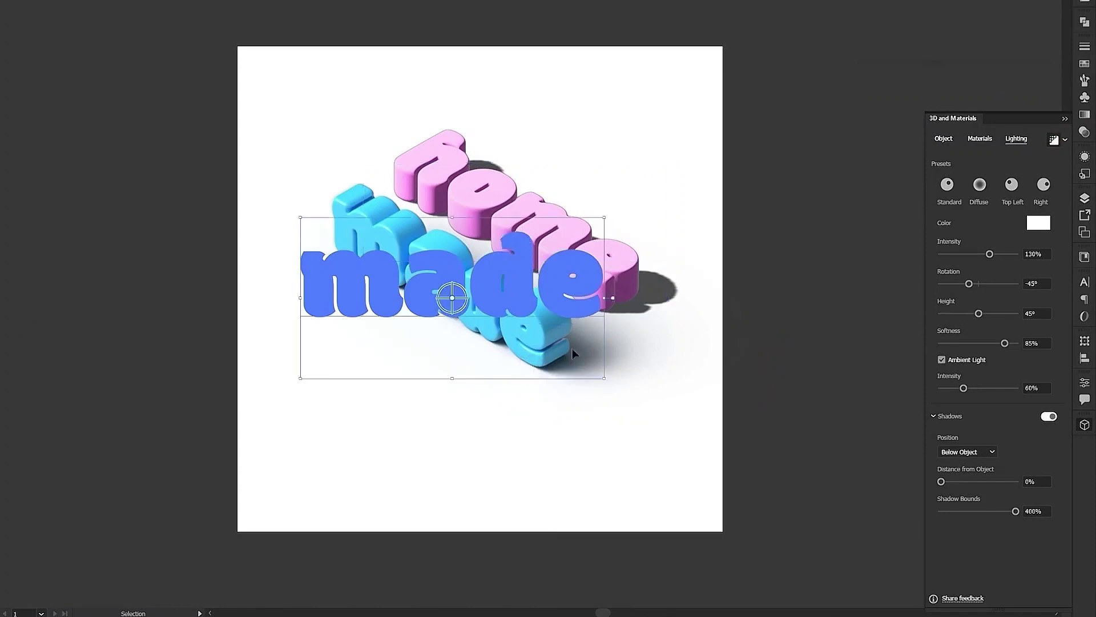
click(1054, 142)
- Shift both words slightly left and down together and convert their text to outlines
drag(783, 137, 404, 349)
drag(513, 286, 495, 295)
right_click(588, 286)
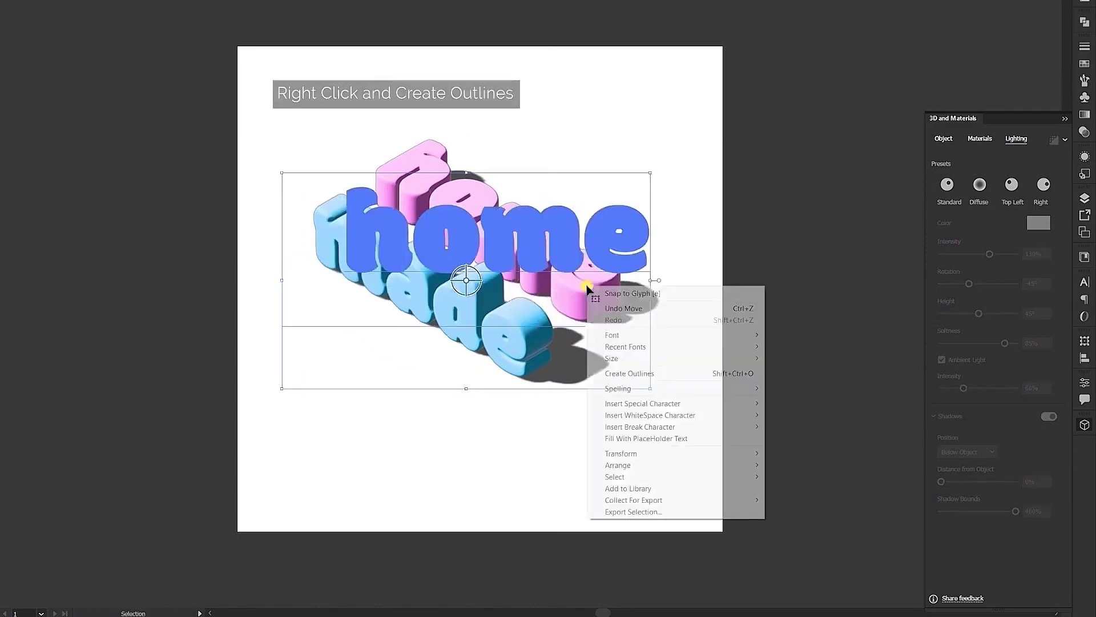
click(623, 374)
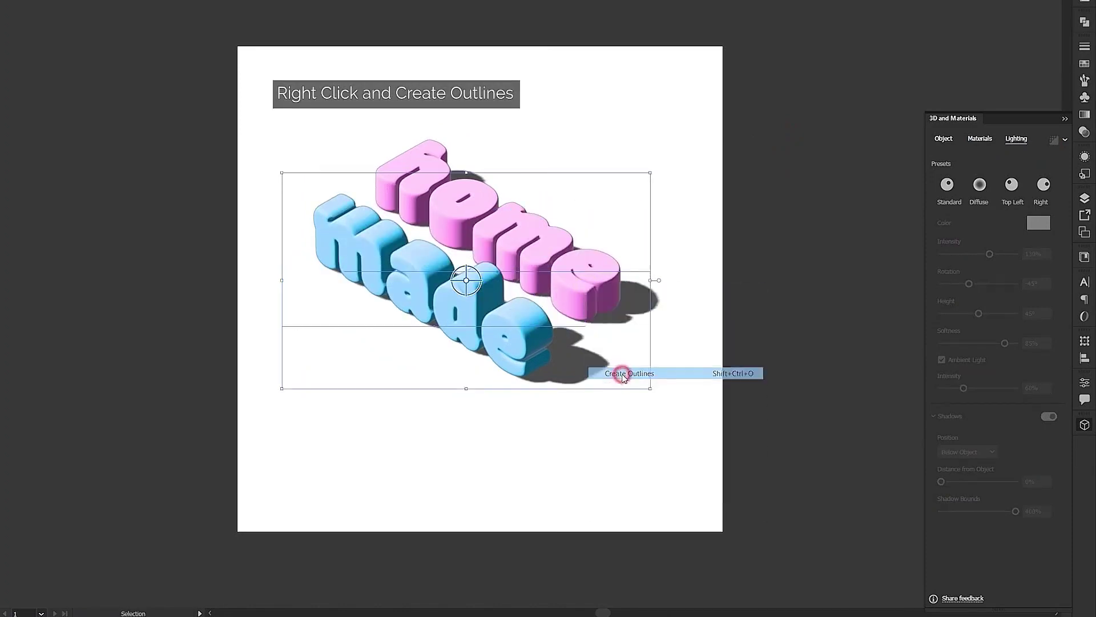
click(789, 201)
- Turn the outlined "home" lettering into a compound path
click(619, 252)
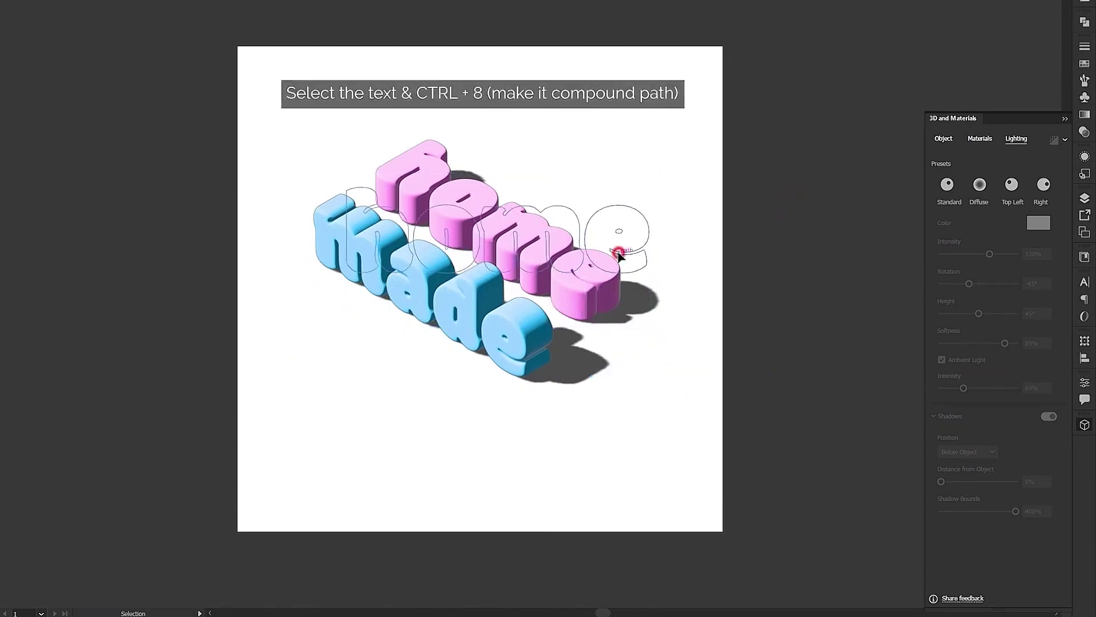
key(ctrl+8)
key(ctrl+8)
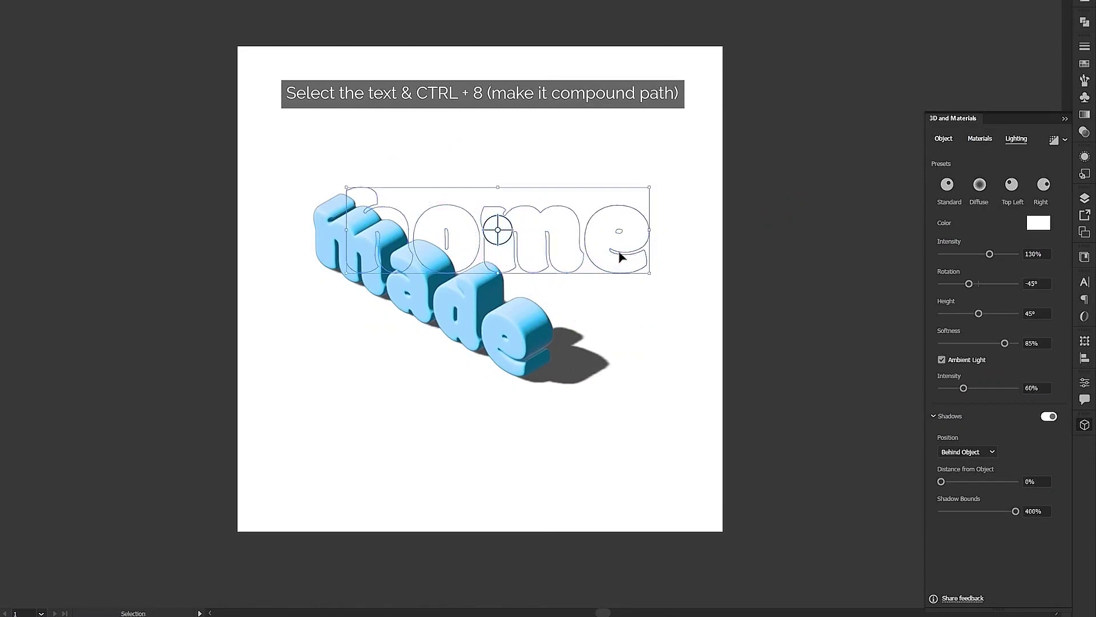
- Fill the "home" compound path with a linear gradient running from the saved pink swatch to the saved cyan swatch
click(1083, 116)
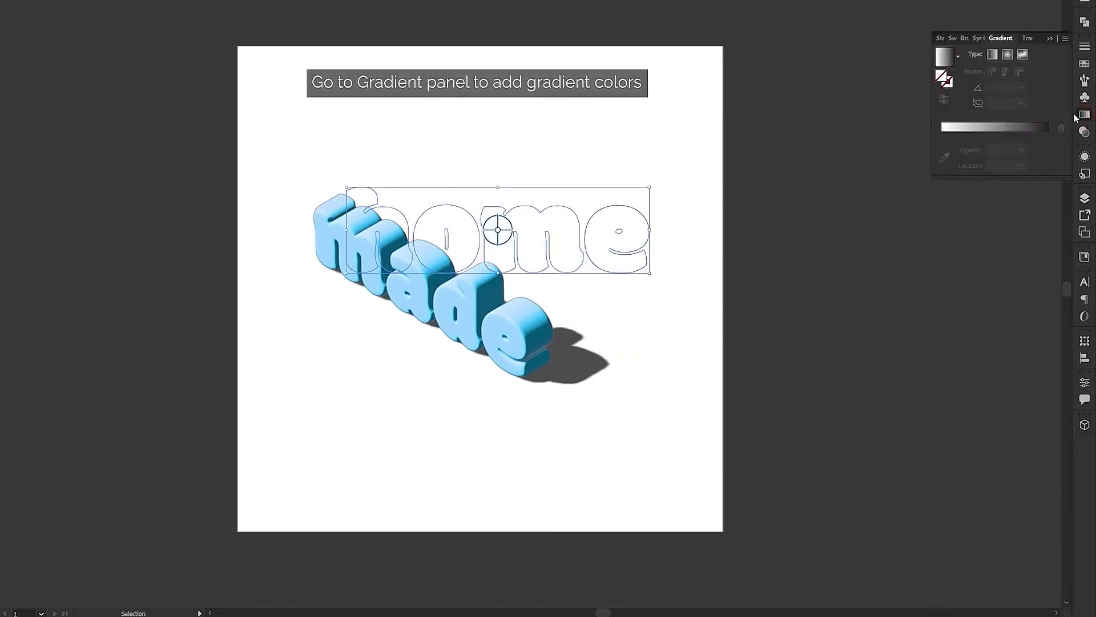
click(939, 61)
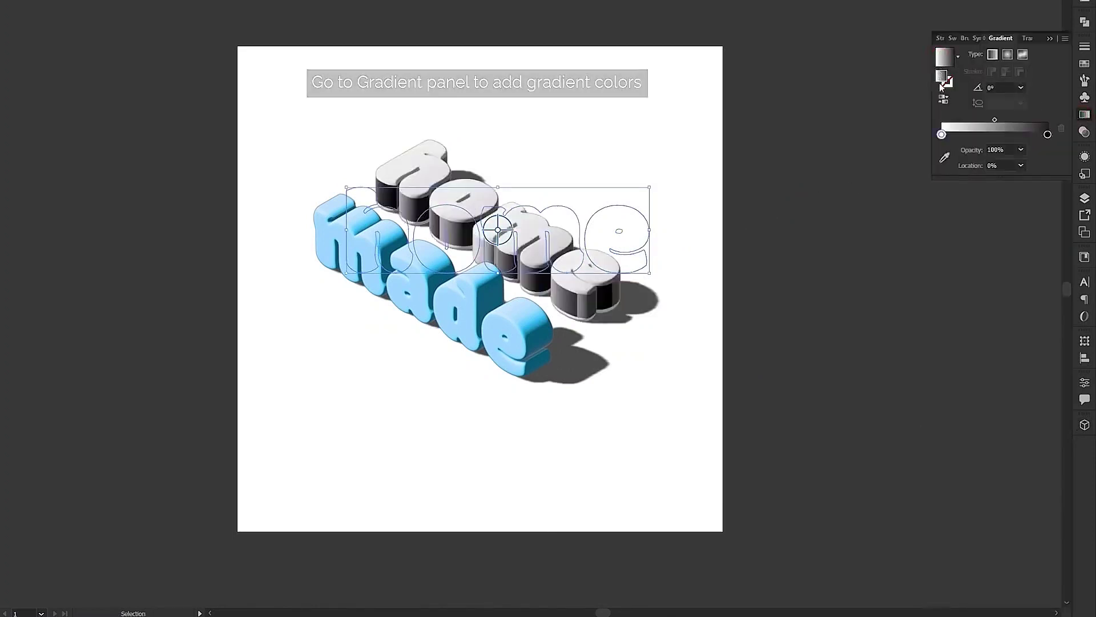
double_click(942, 135)
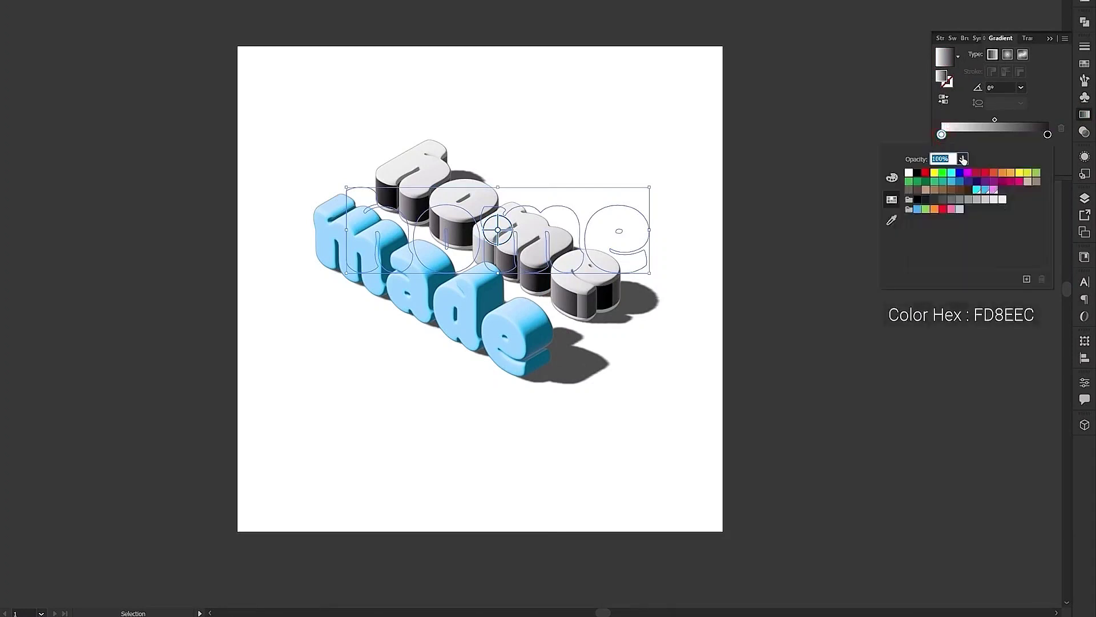
click(994, 191)
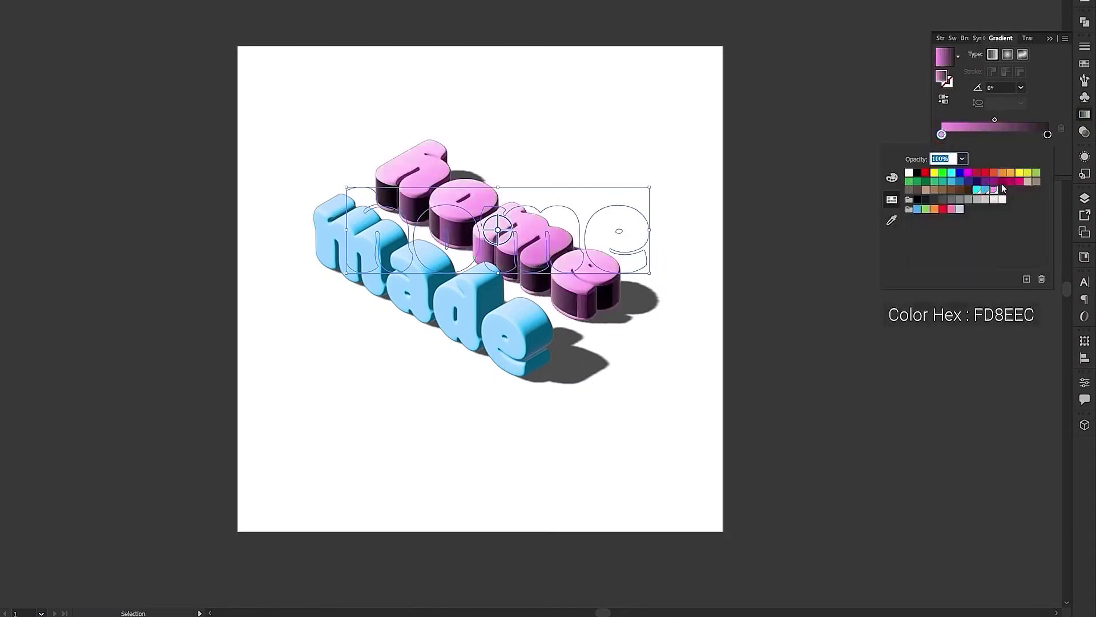
click(1048, 135)
double_click(1048, 135)
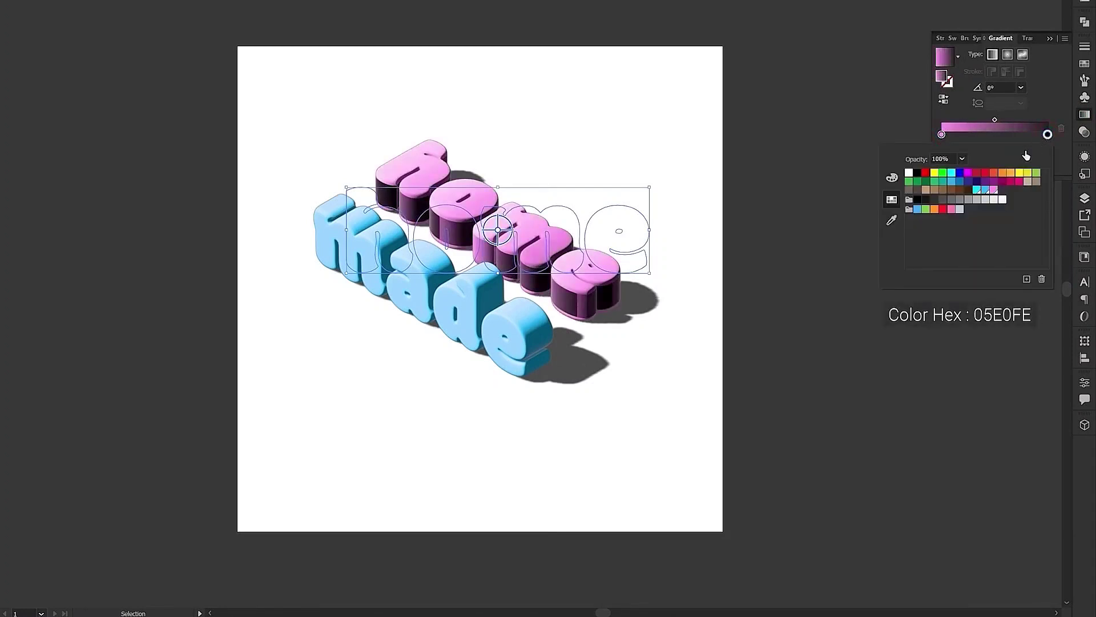
click(983, 190)
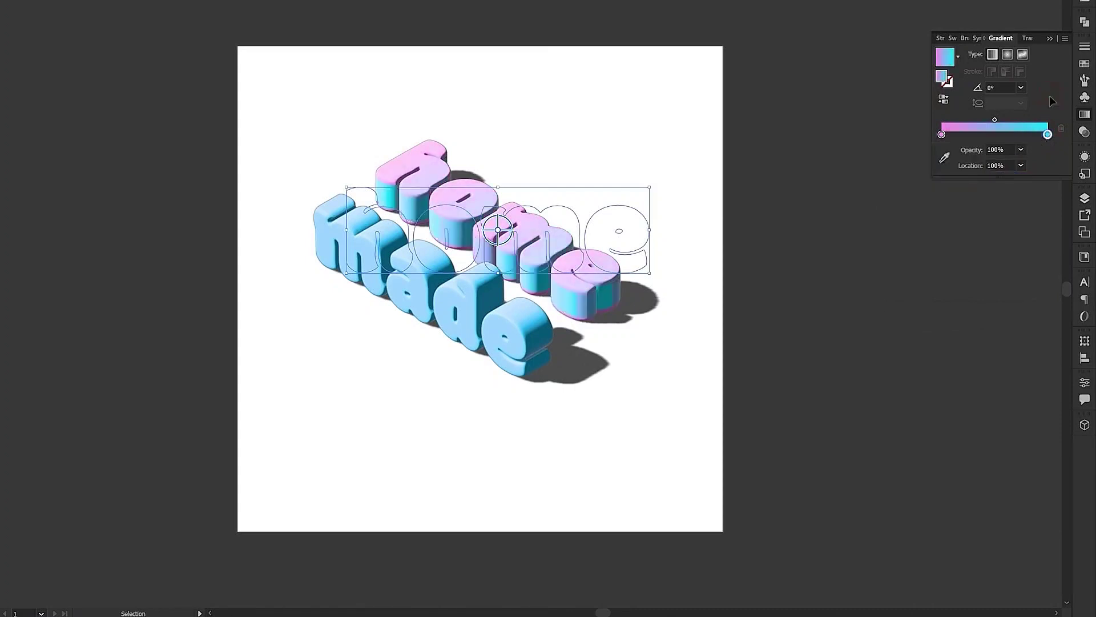
- Angle the "home" gradient diagonally downward across the letters at about -14° and reverse its colours
click(30, 158)
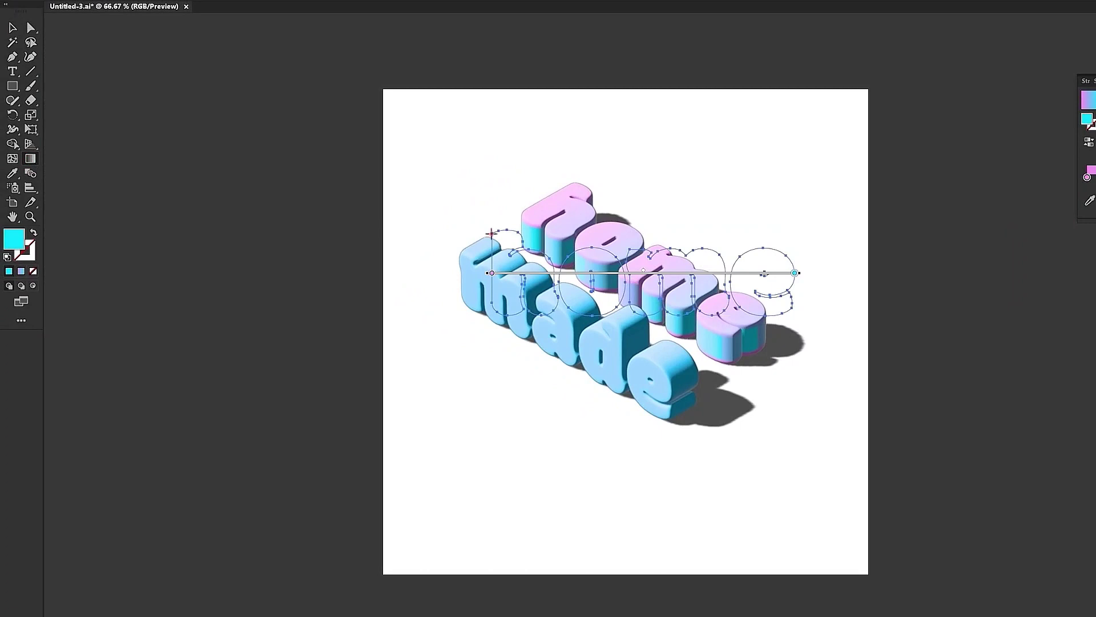
drag(491, 233, 793, 309)
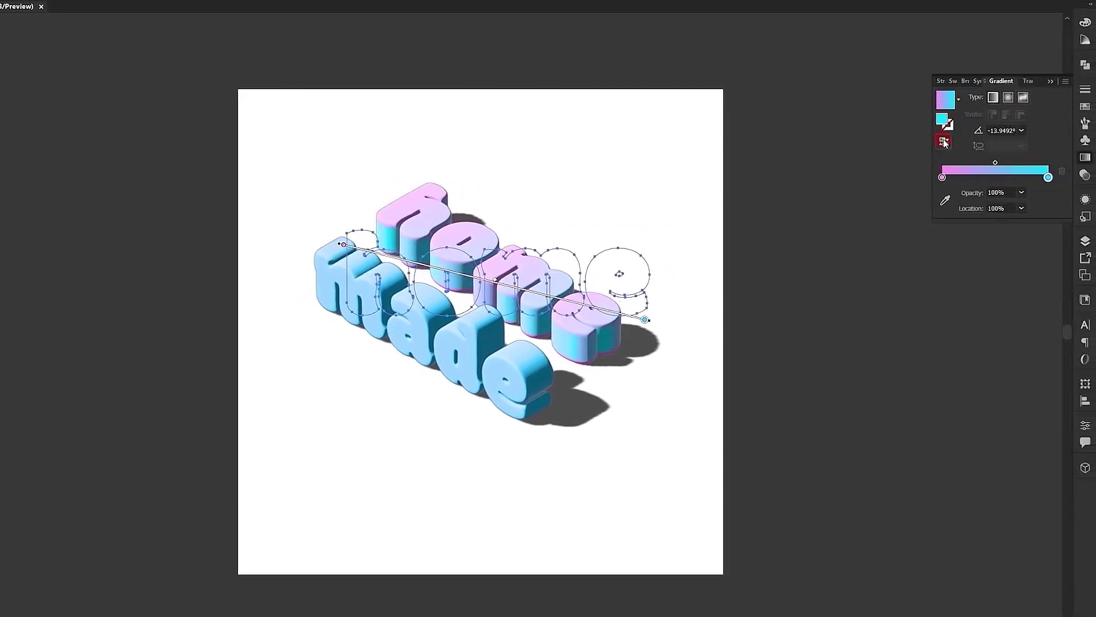
click(945, 142)
- Fill the "made" lettering with the same cyan-to-pink gradient and angle it diagonally downward at about -12°
click(31, 28)
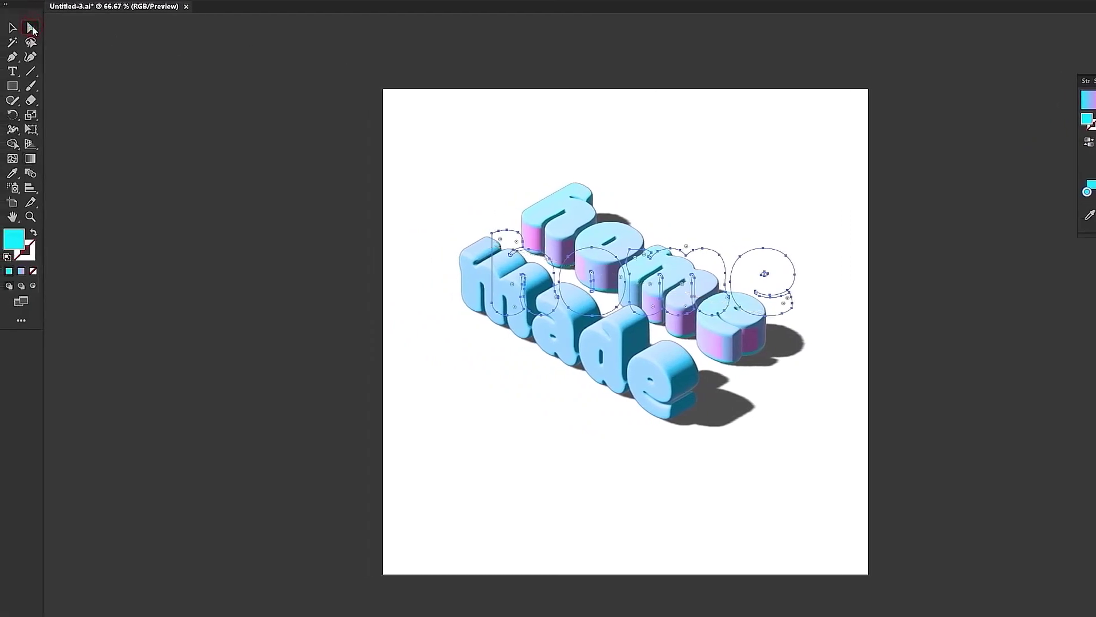
click(485, 304)
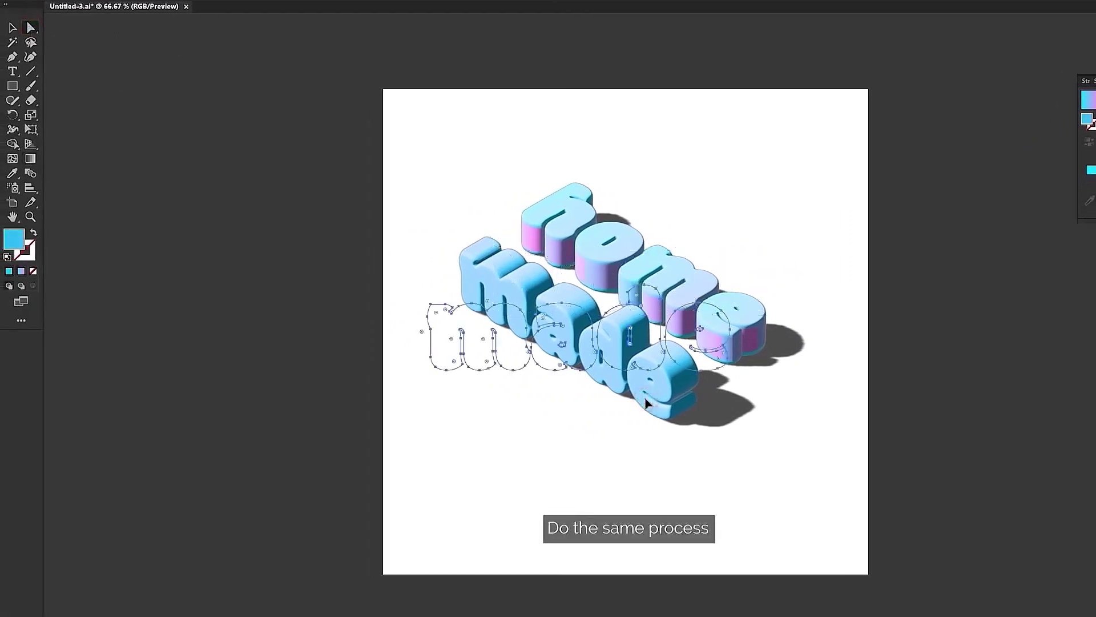
key(/)
click(1090, 102)
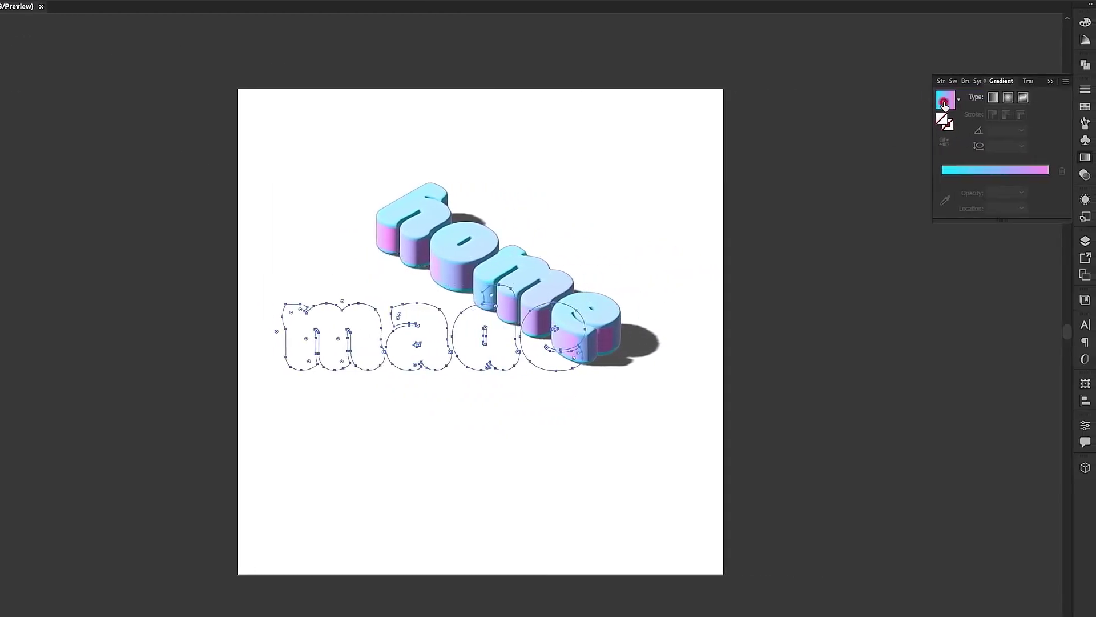
click(31, 158)
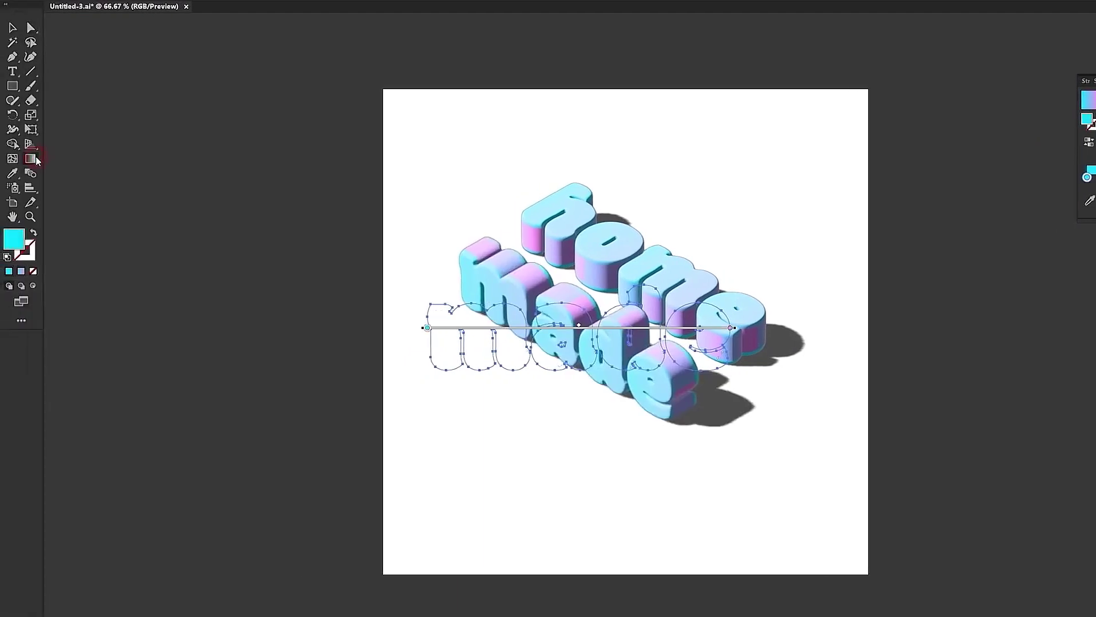
drag(429, 303, 731, 366)
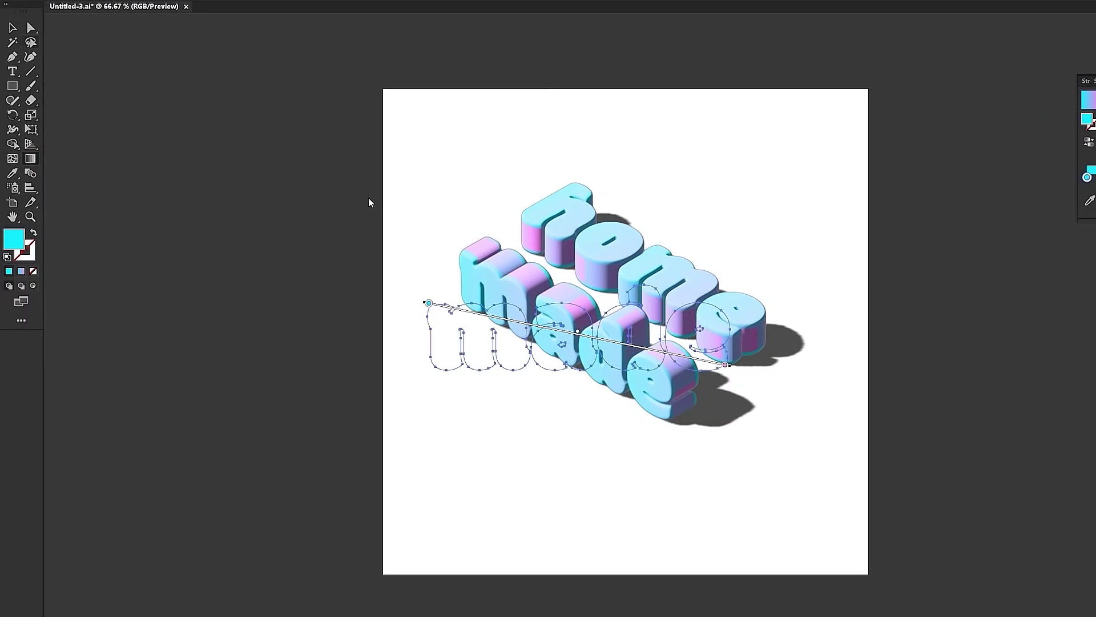
- Render the gradient-filled "made" lettering with ray tracing
click(12, 28)
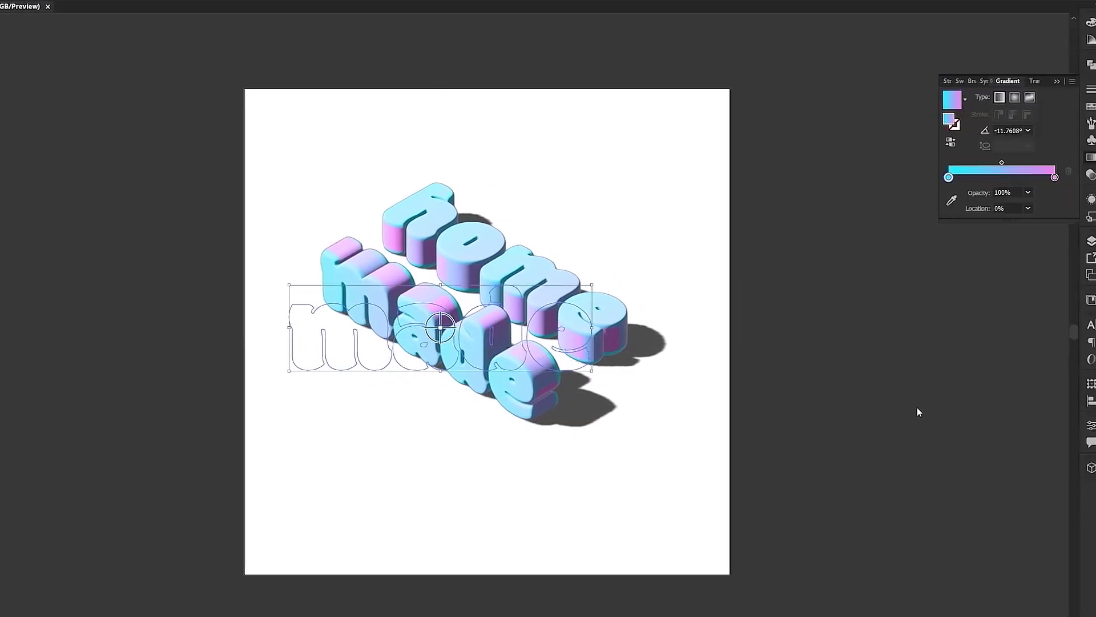
click(1084, 468)
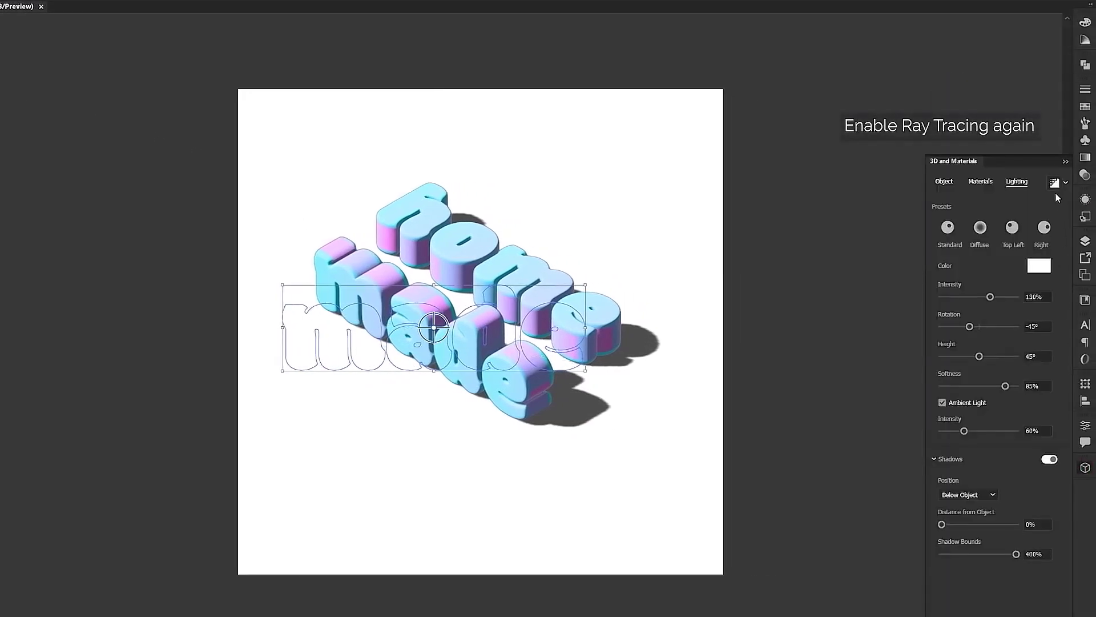
click(1055, 183)
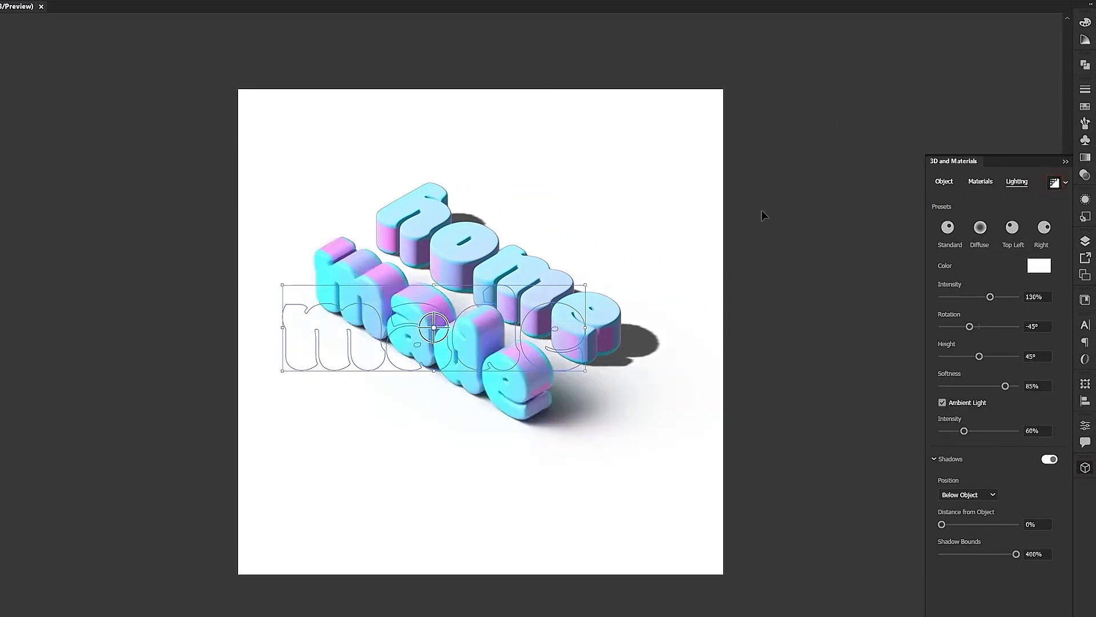
- Render the gradient-filled "home" lettering with ray tracing
click(470, 243)
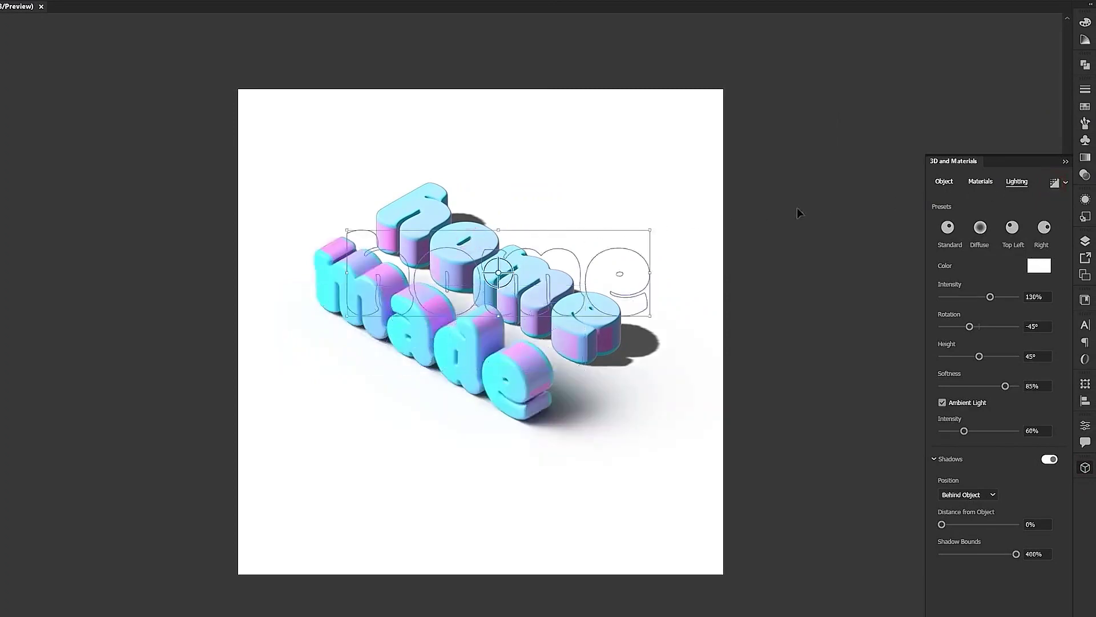